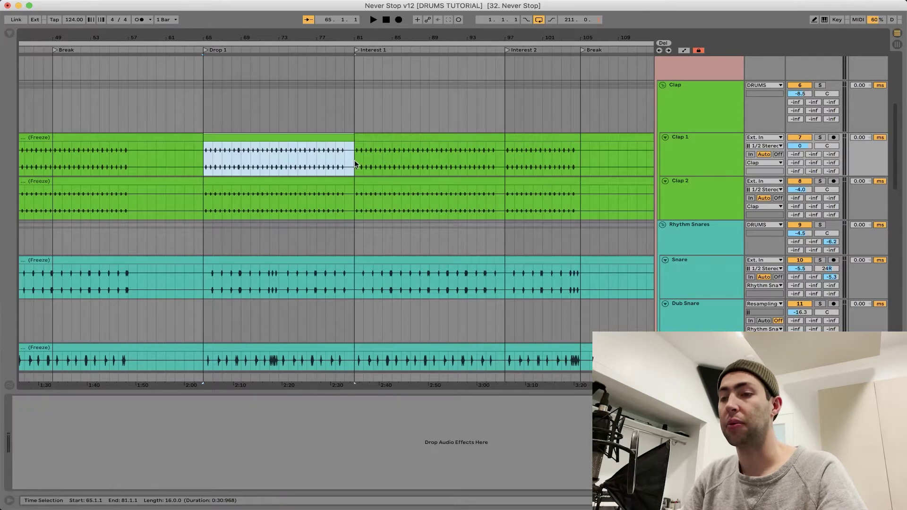
- Solo the Clap group and play it from the start of Drop 1
key(plus)
key(plus)
key(plus)
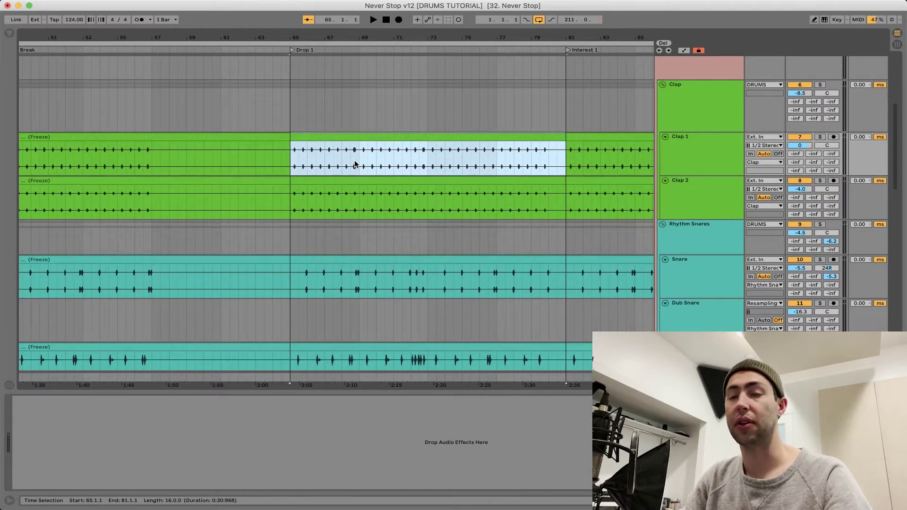
click(481, 130)
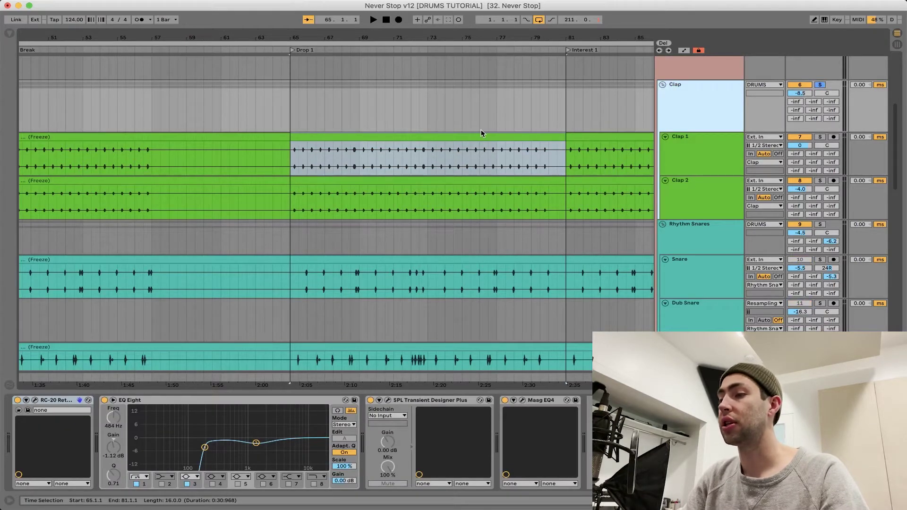
key(space)
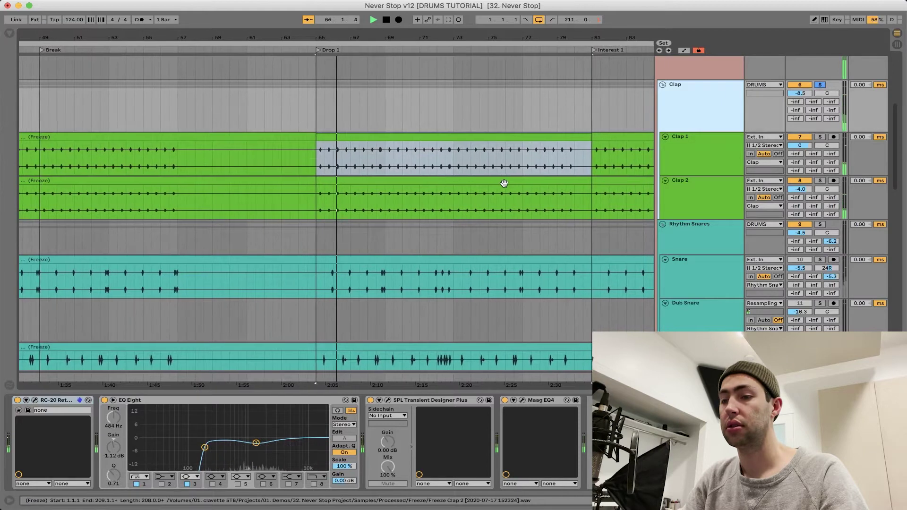
key(space)
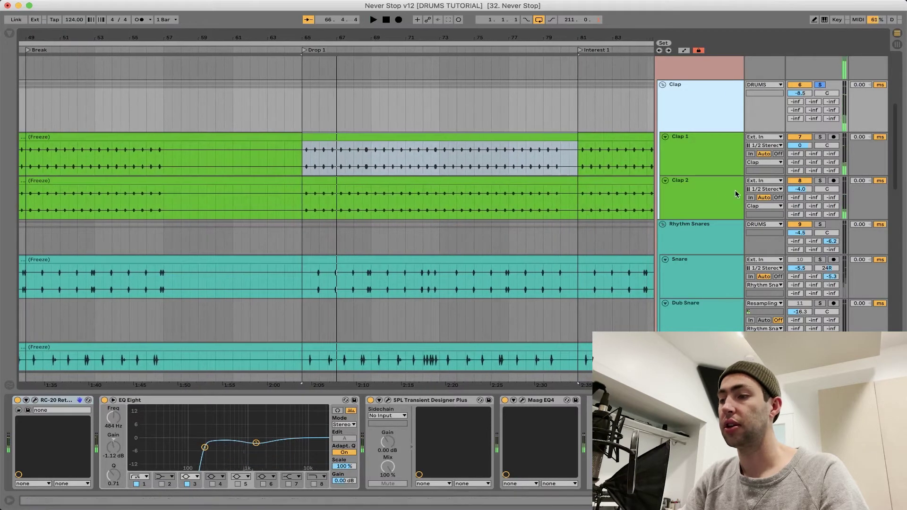
- Audition the Clap 1 and Clap 2 tracks one at a time in solo from the start of Drop 1
click(714, 157)
key(space)
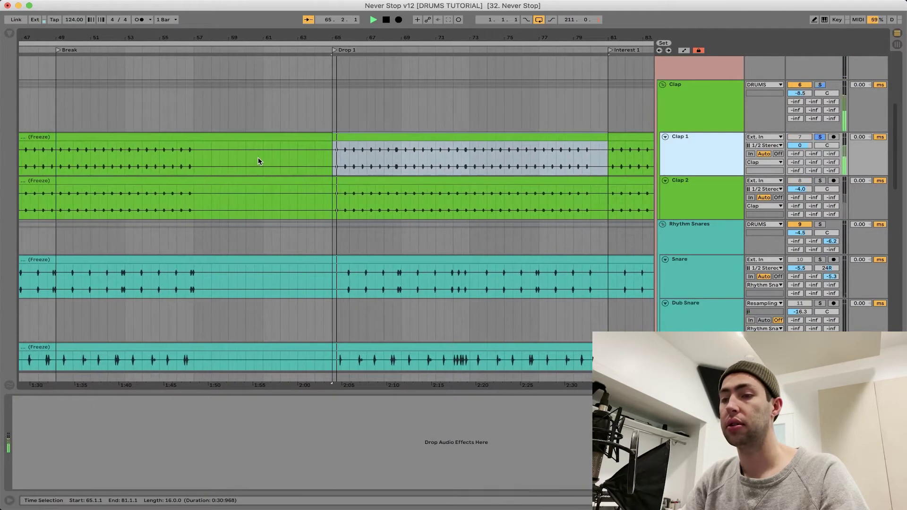
key(space)
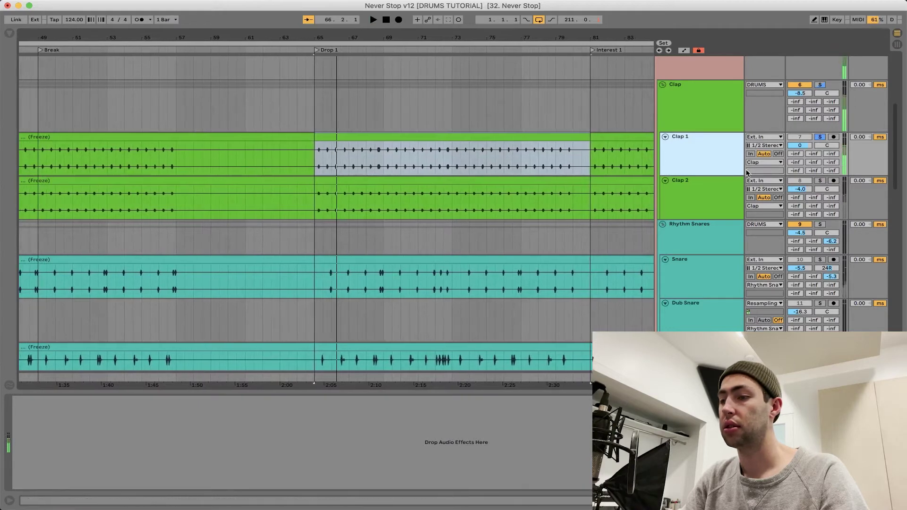
click(685, 203)
key(space)
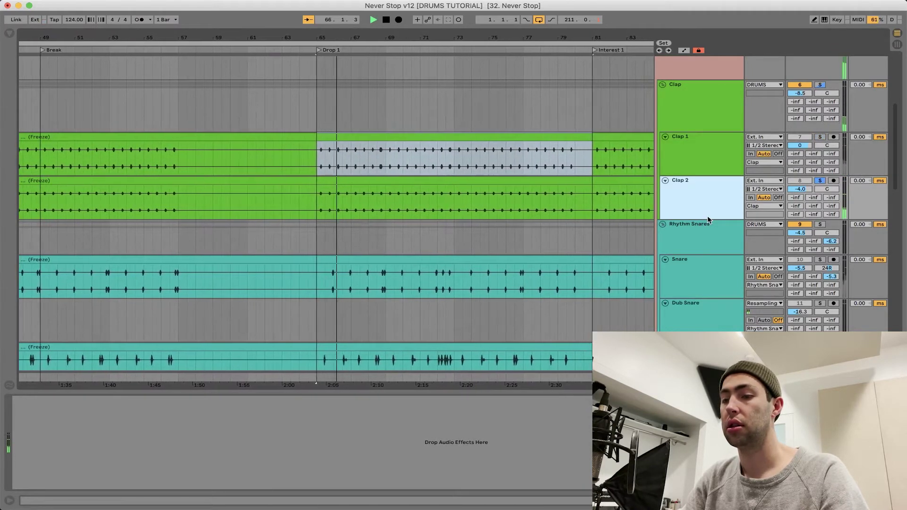
key(space)
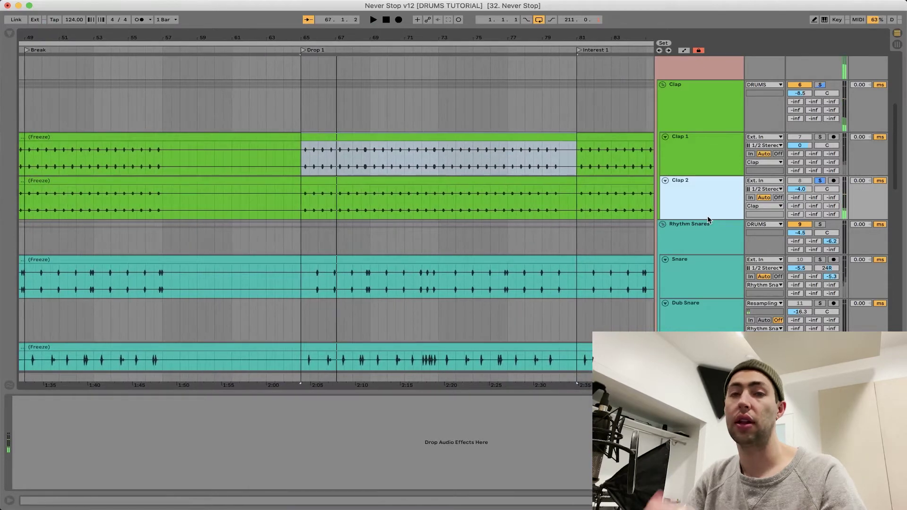
- Examine the Clap group's RC-20 Retro Color, SPL Transient Designer Plus and Maag EQ4 settings in their plug-in windows
click(695, 111)
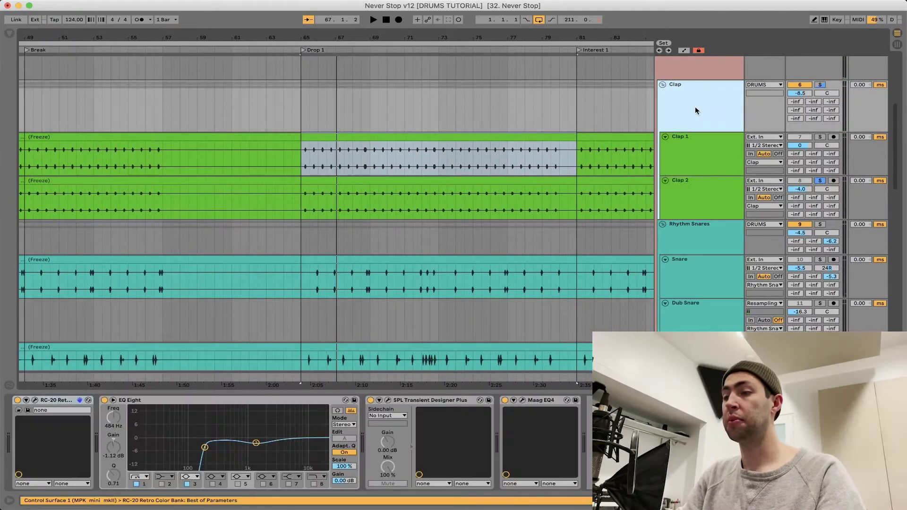
click(35, 401)
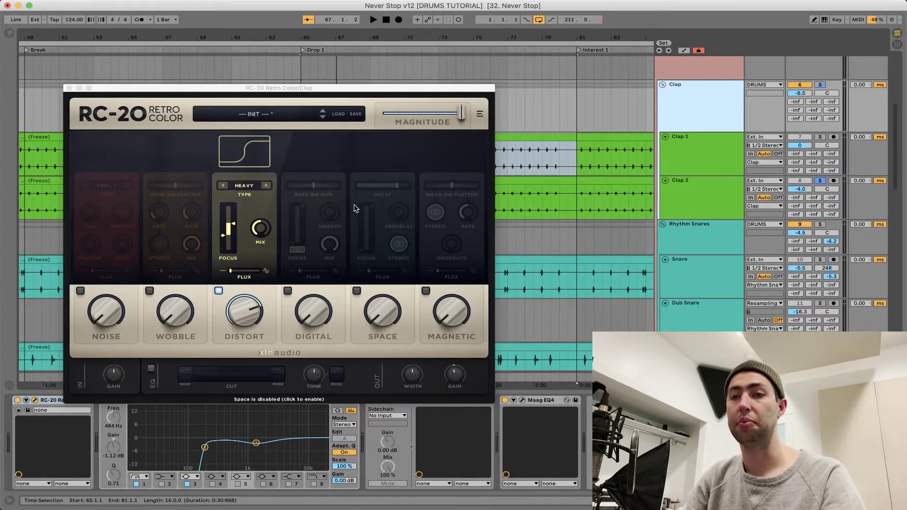
click(69, 89)
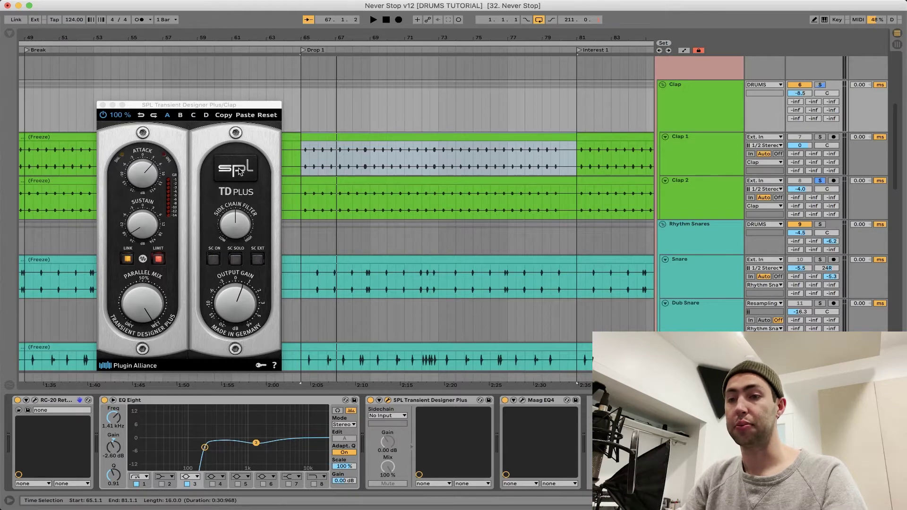
click(522, 401)
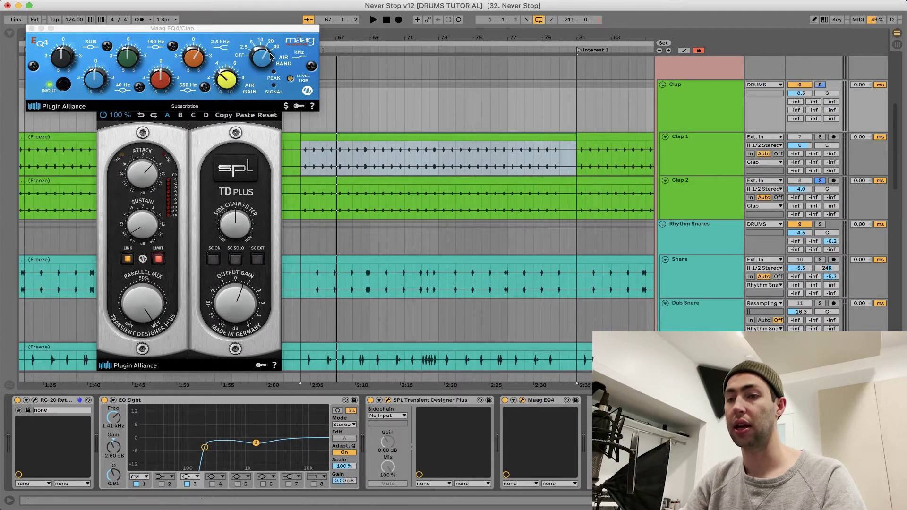
click(28, 29)
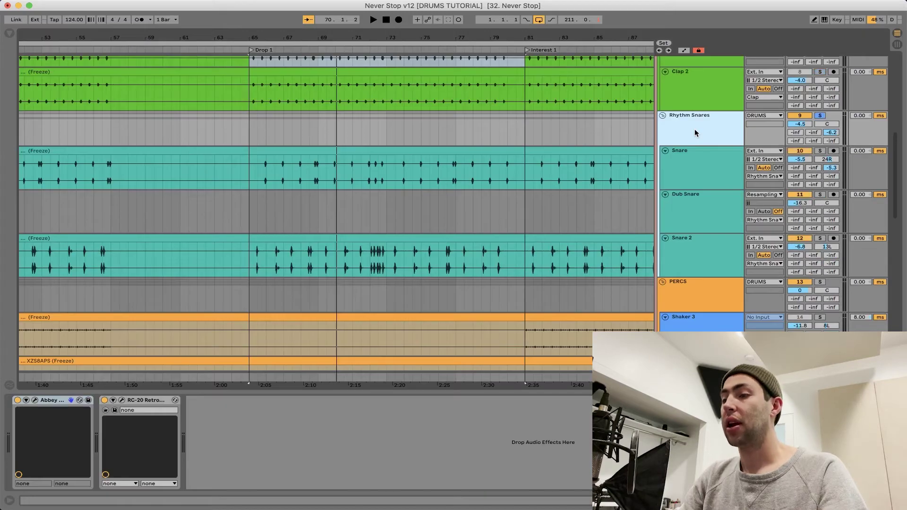
- Find the Hat 1 track in the HATS group and play it in solo from Drop 1
scroll(433, 201, down, 5)
scroll(433, 204, down, 5)
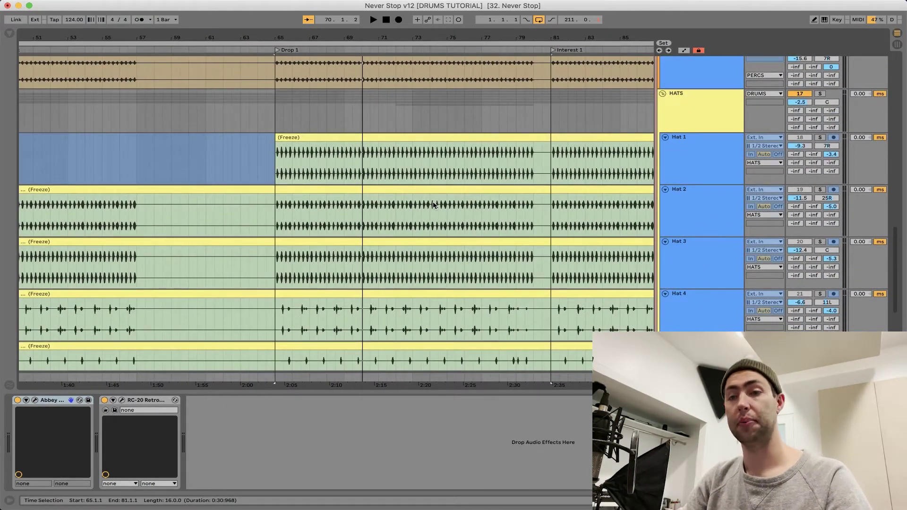
click(690, 171)
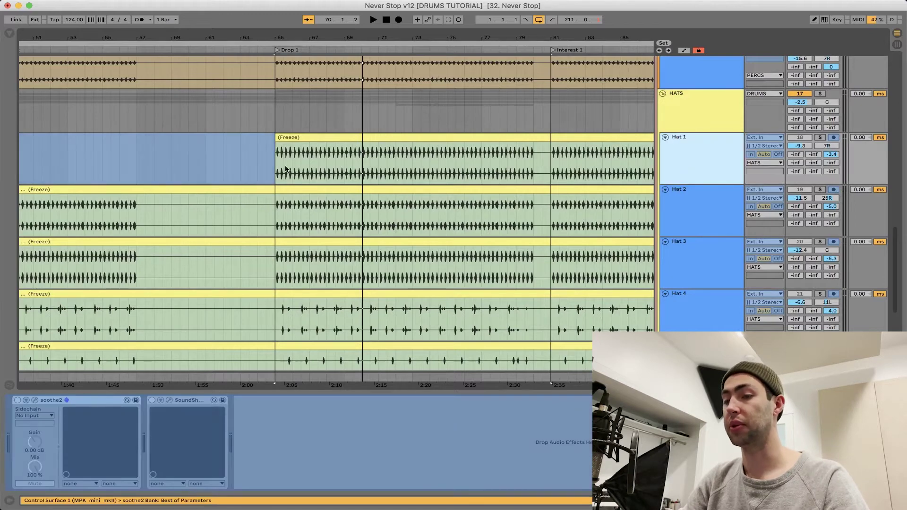
scroll(286, 170, right, 2)
scroll(285, 169, down, 1)
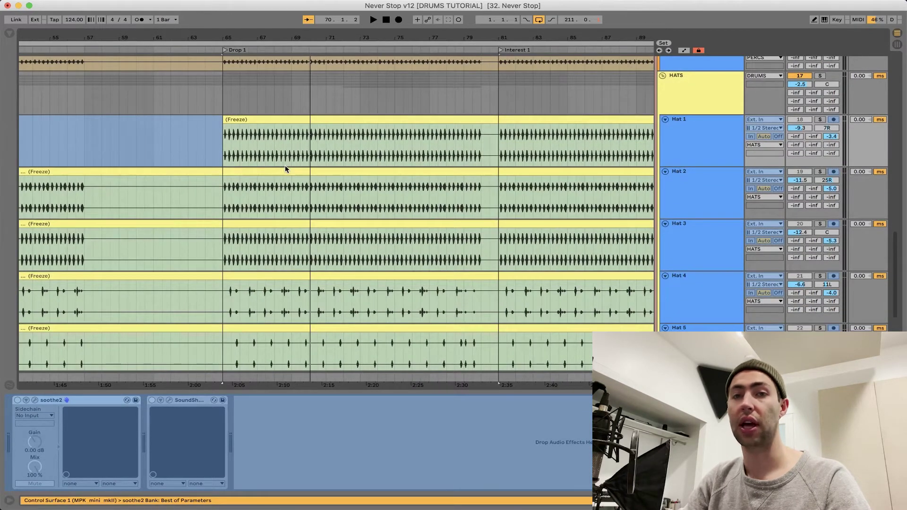
click(706, 158)
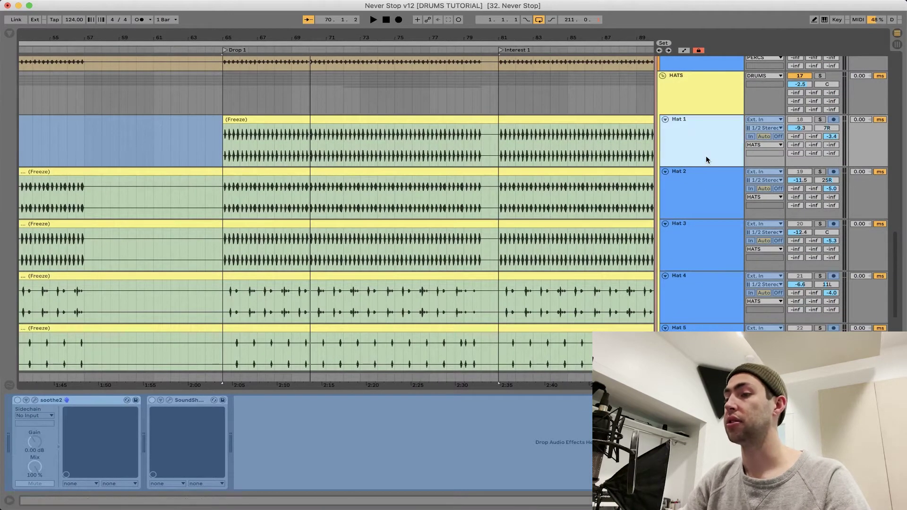
key(space)
scroll(427, 163, down, 1)
scroll(426, 163, right, 1)
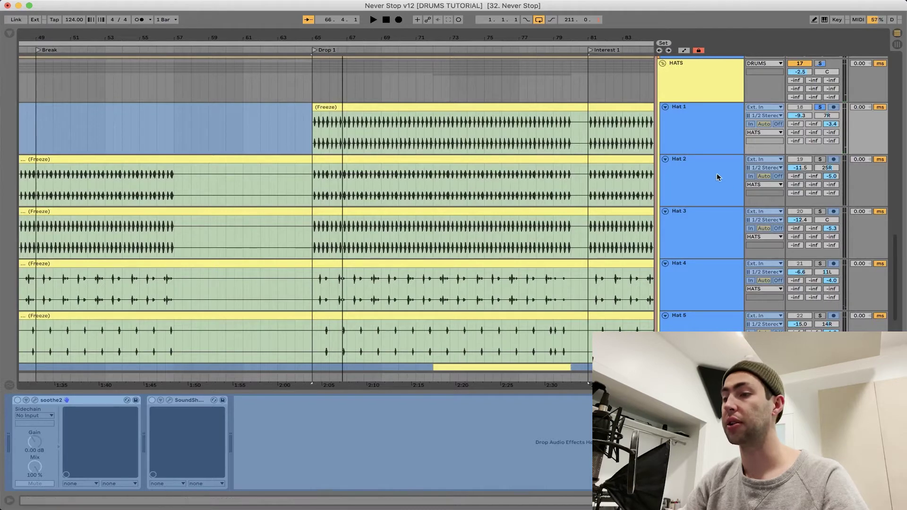
- Audition the Hat 2 and Hat 3 tracks one at a time in solo from Drop 1
click(698, 178)
key(space)
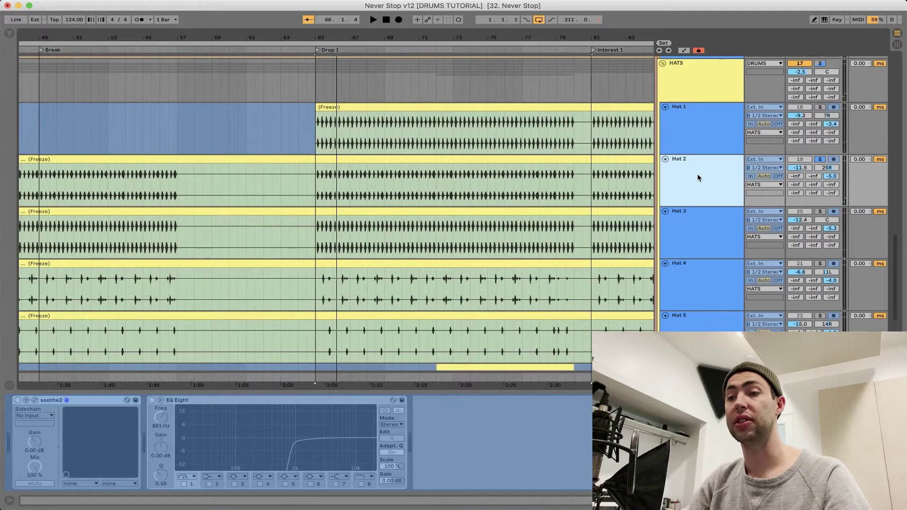
click(693, 226)
key(space)
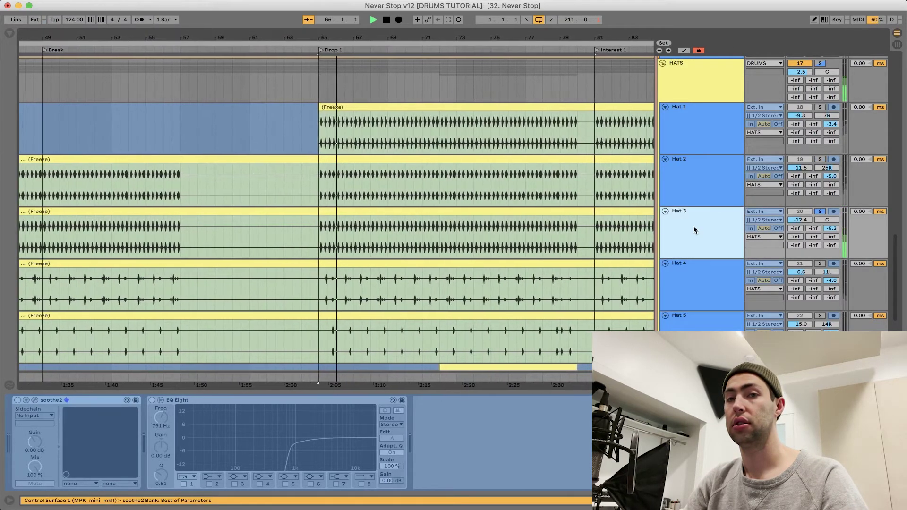
key(space)
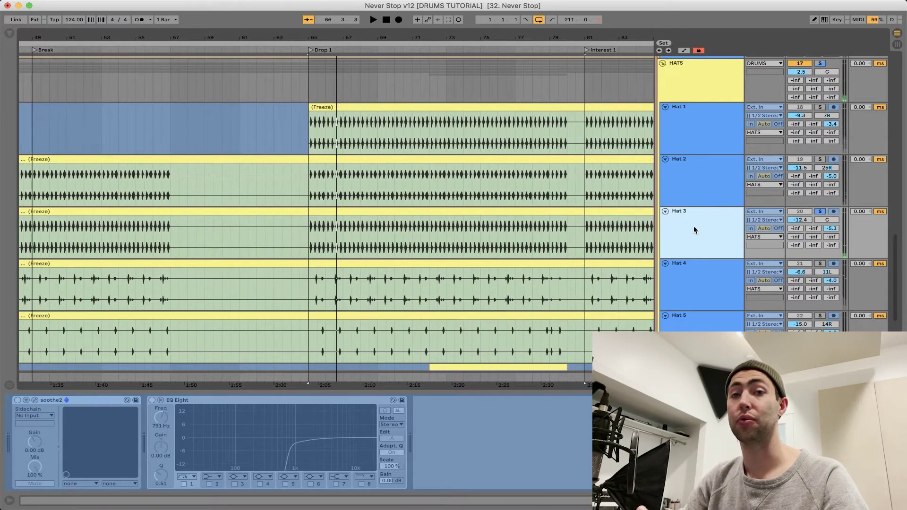
- Audition the Hat 4 and Hat 5 tracks one at a time in solo from Drop 1
scroll(693, 227, down, 2)
click(701, 250)
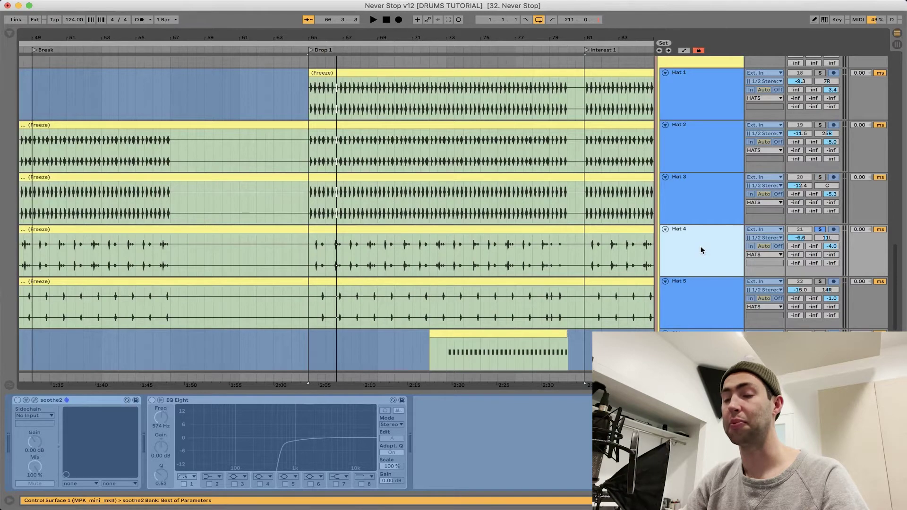
key(space)
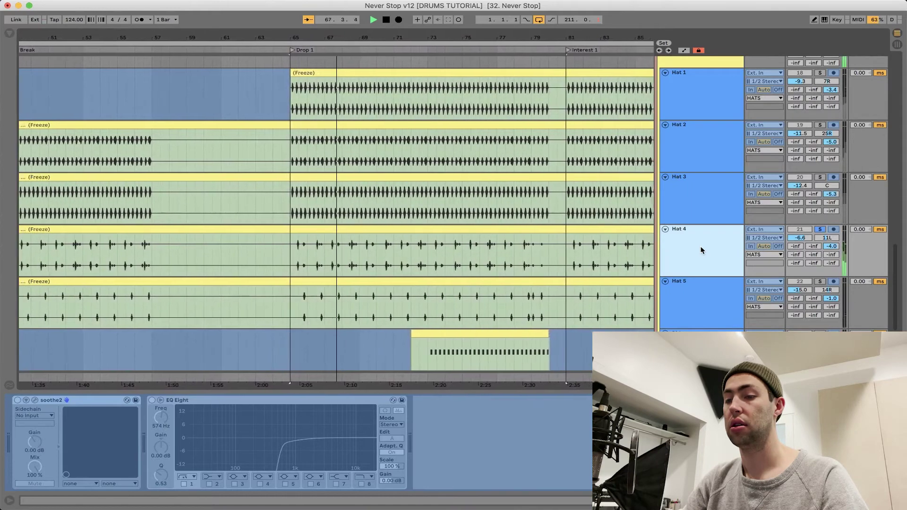
click(699, 308)
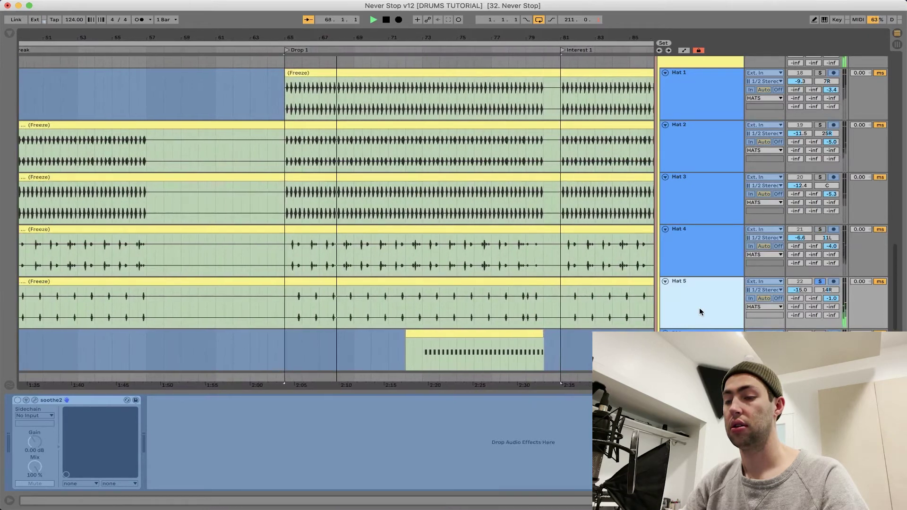
- Solo Hat 1 through Hat 5 together and play them as one layered hat pattern in Drop 1
shift+click(695, 89)
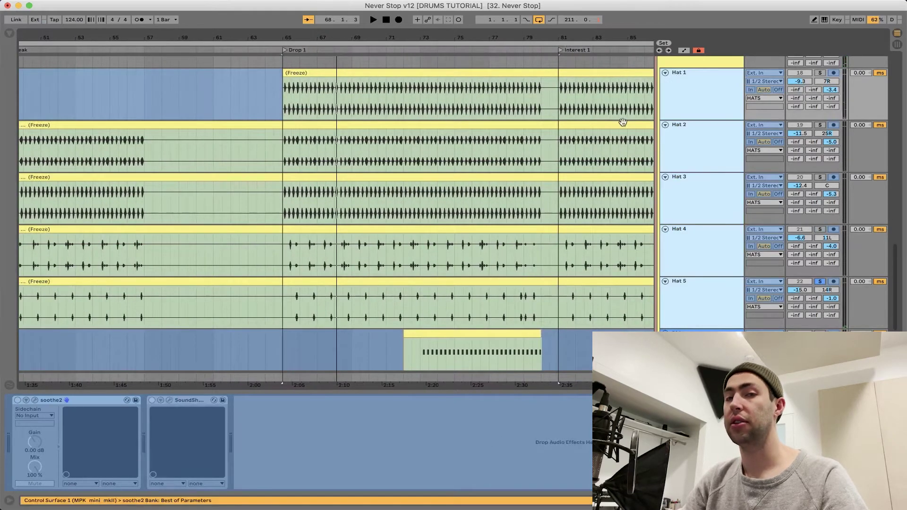
key(space)
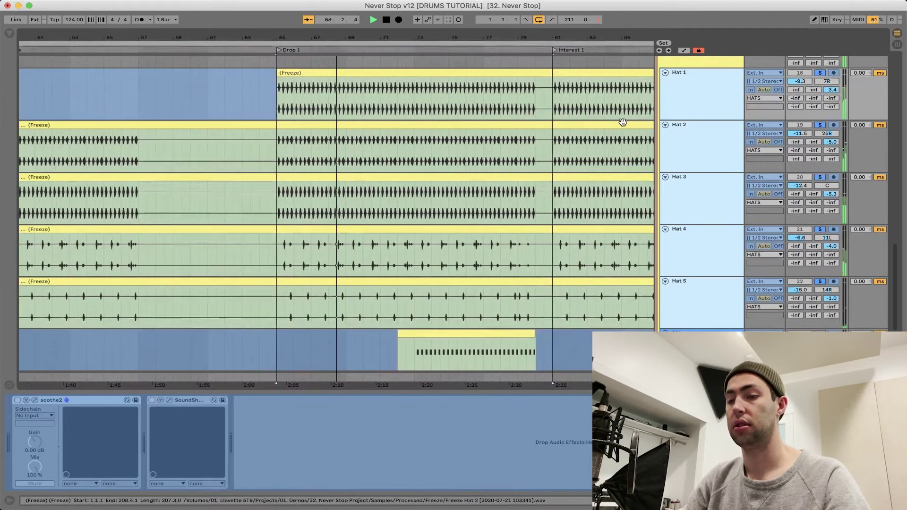
key(space)
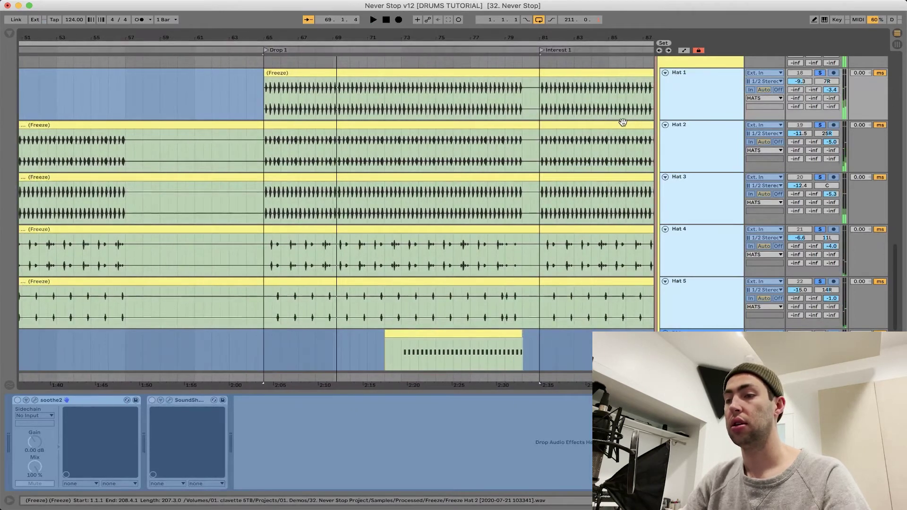
- Review the effect chains on the Hat 2, Hat 3, Hat 4 and Hat 5 tracks
click(671, 131)
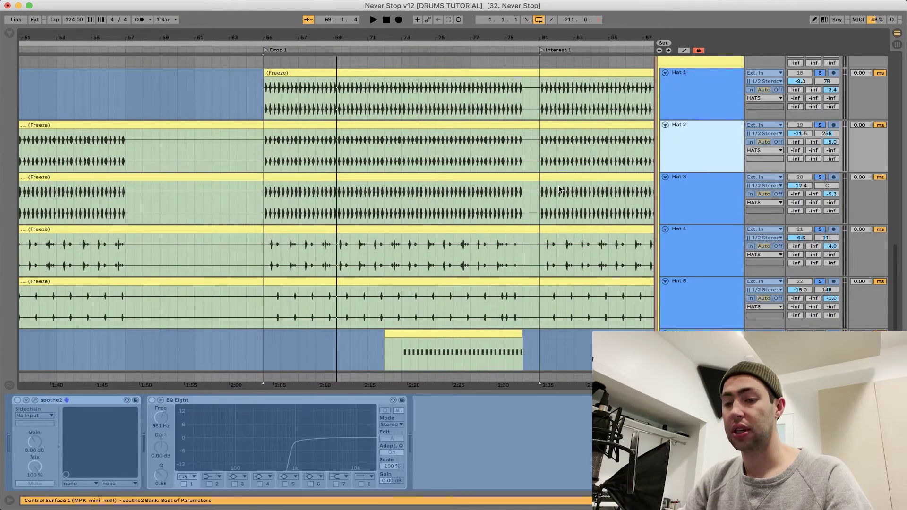
click(708, 204)
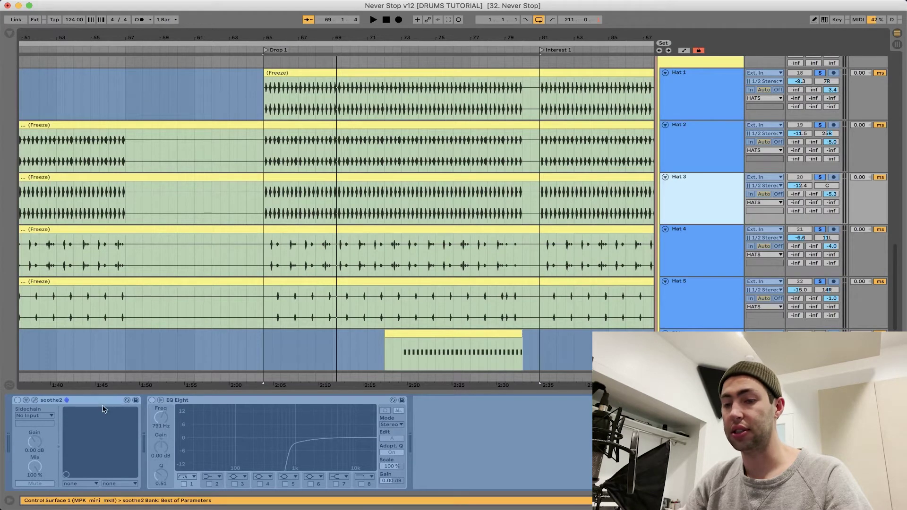
click(672, 237)
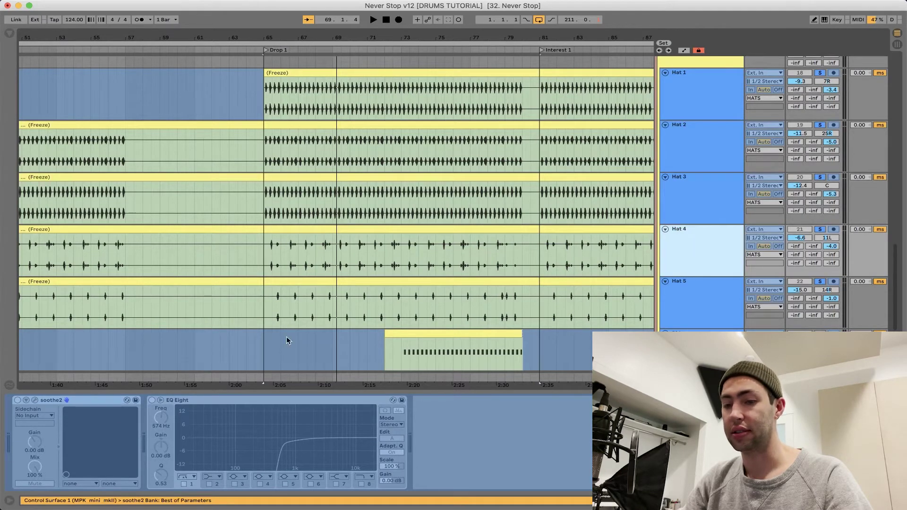
click(673, 286)
- Unfreeze the Hat 1 track and open its soothe2 plug-in window
click(709, 101)
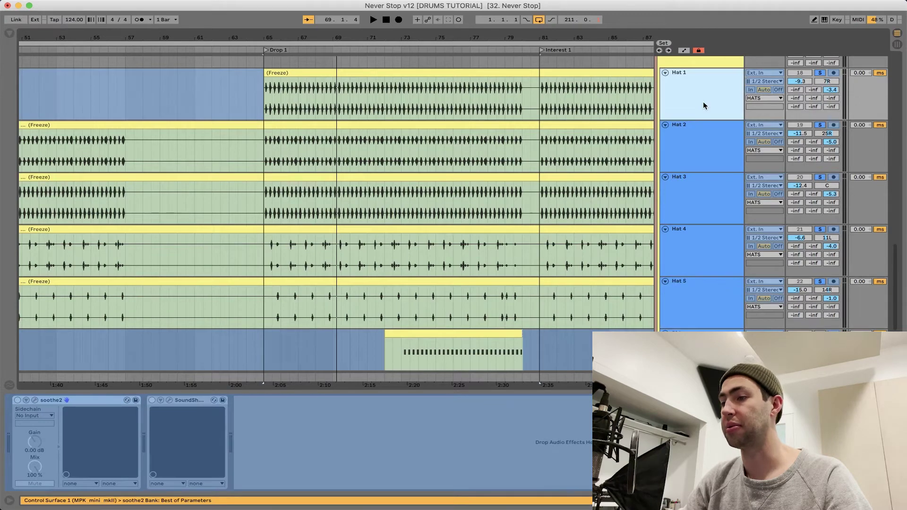
right_click(703, 101)
click(729, 163)
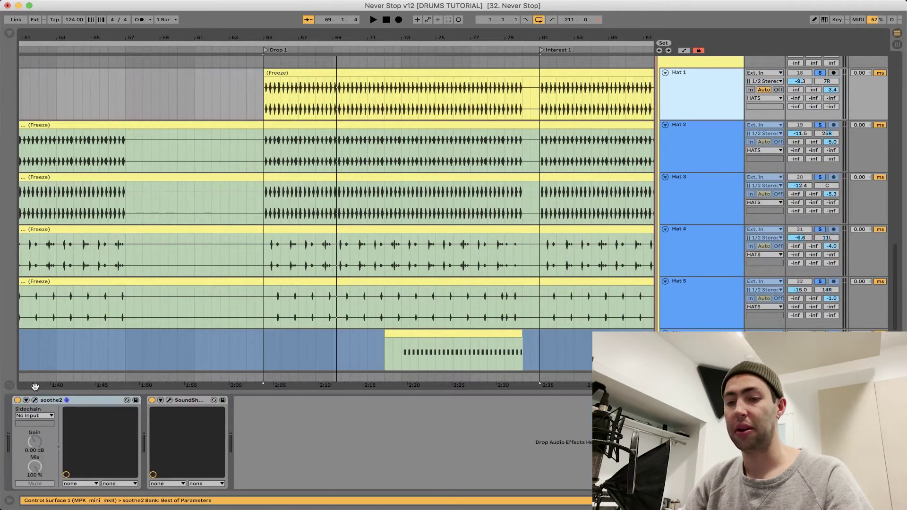
click(35, 401)
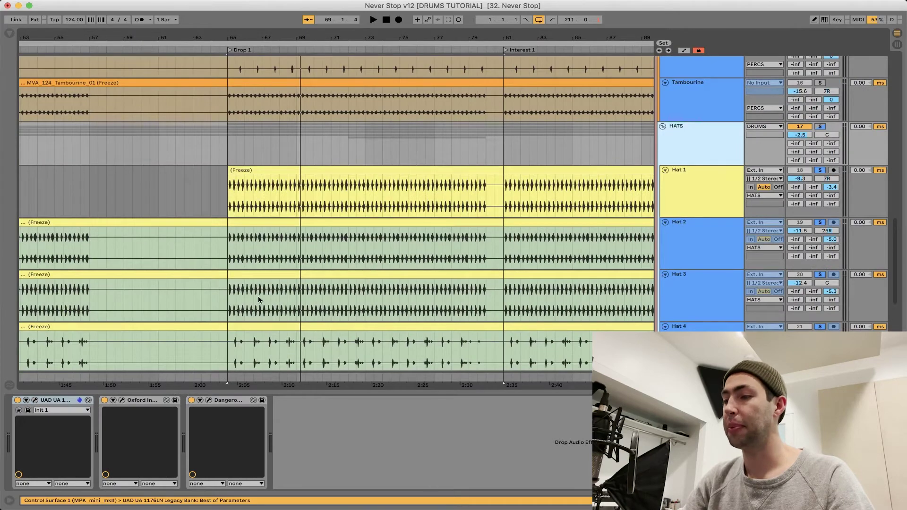
- Play the soloed HATS group from Drop 1 with its UAD UA 1176LN Legacy compressor window open
key(space)
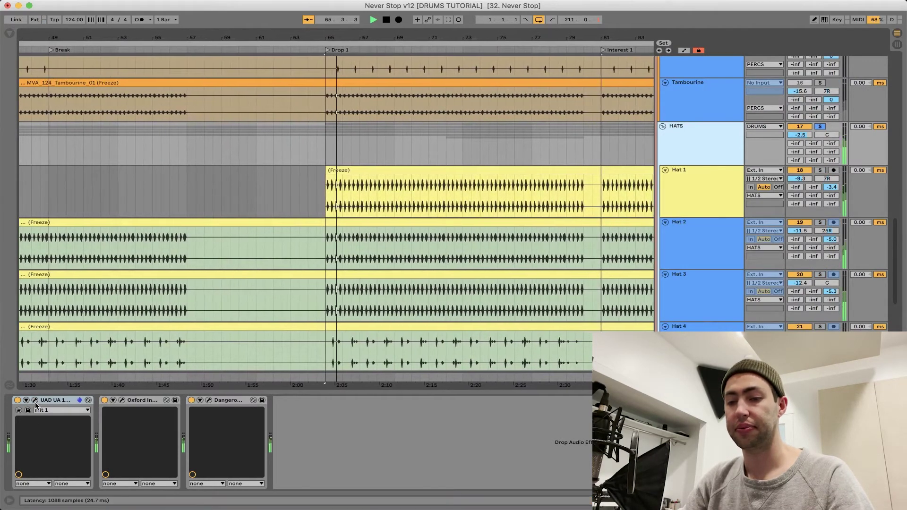
click(35, 401)
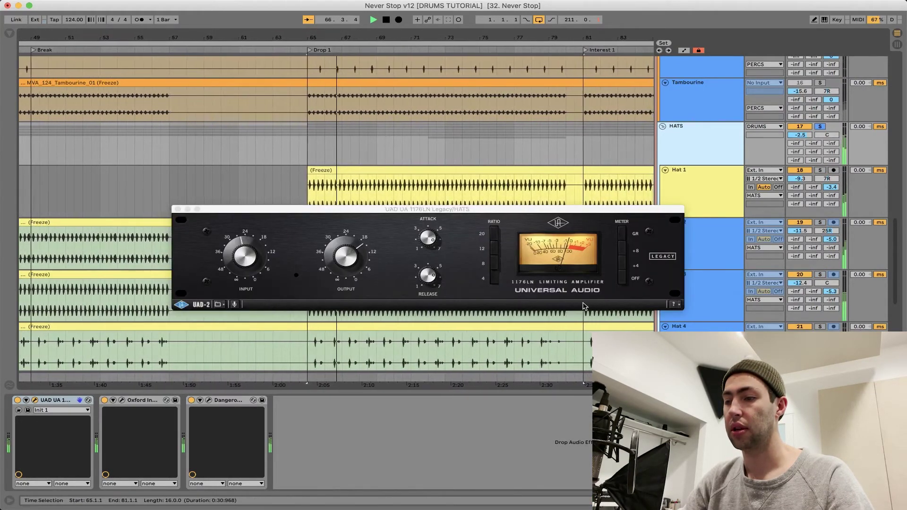
- Stop playback and review the Oxford Inflator and Dangerous BAX EQ plug-ins on the HATS group
key(space)
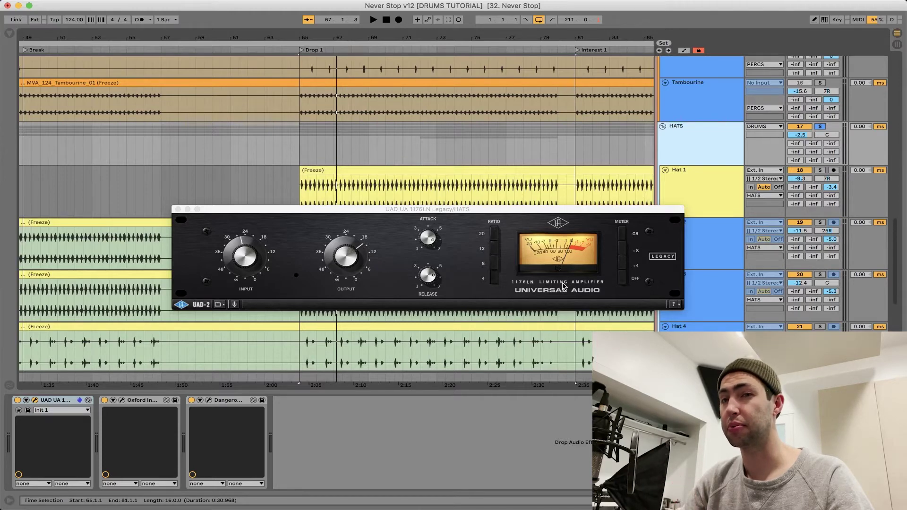
click(178, 209)
click(122, 400)
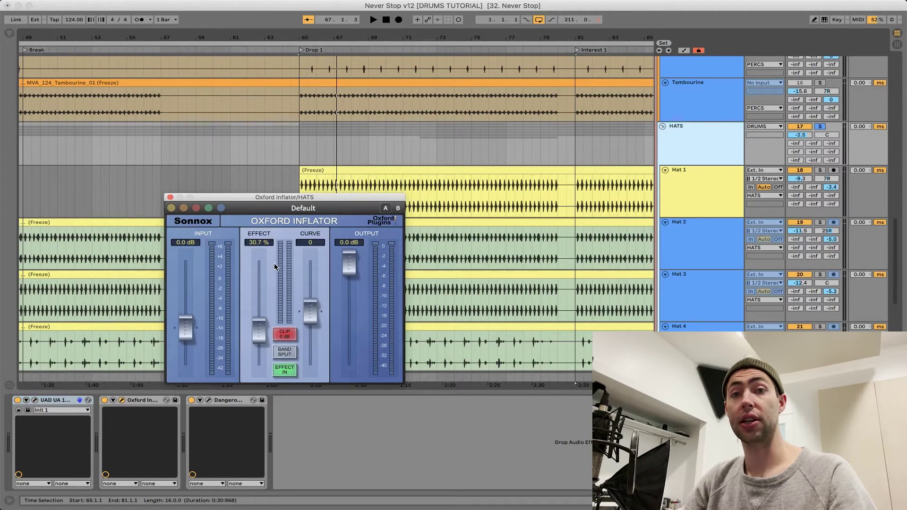
click(208, 400)
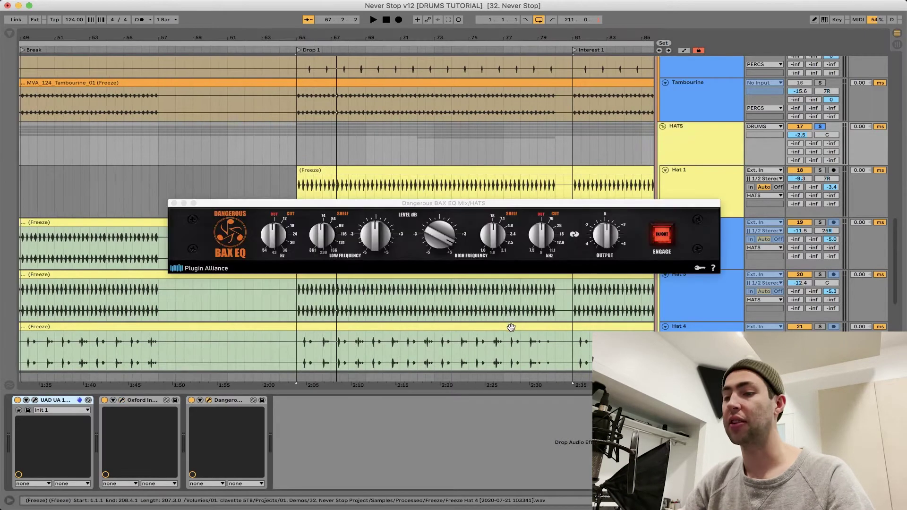
- Play the soloed HATS group and compare its sound with the Dangerous BAX EQ bypassed and engaged
key(space)
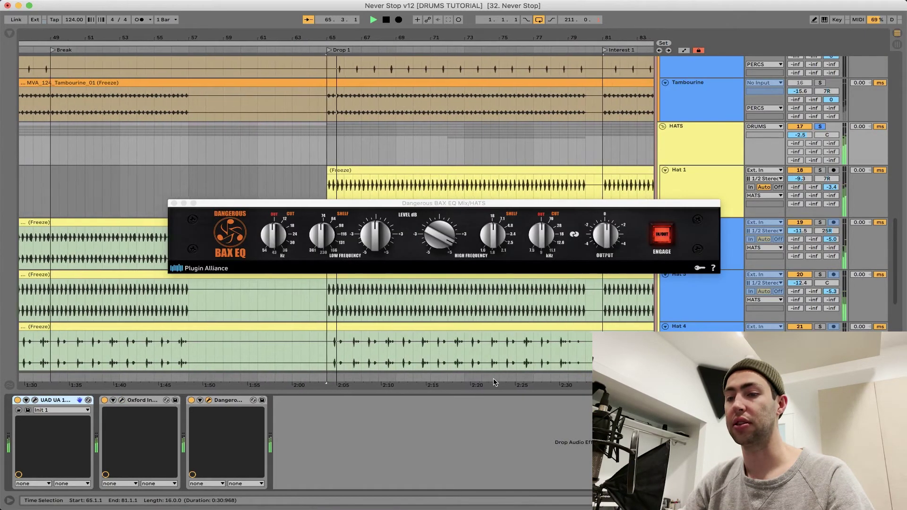
click(668, 236)
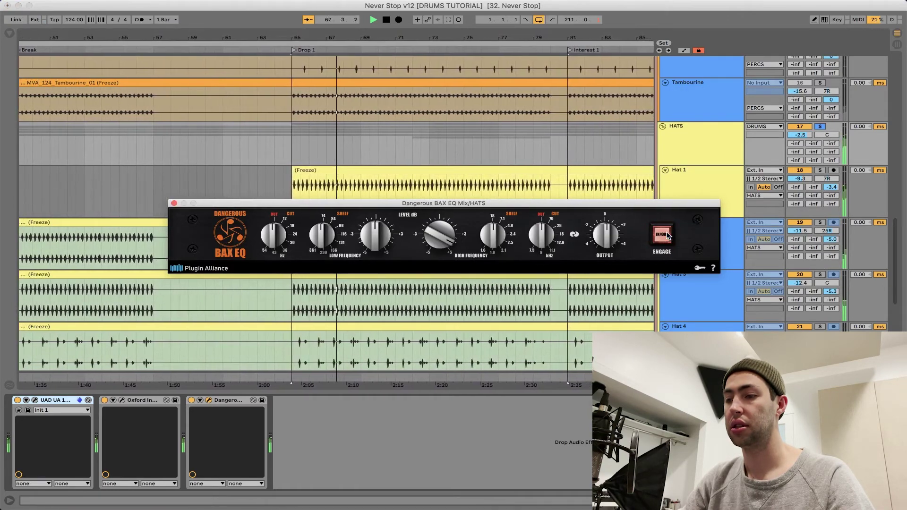
click(668, 236)
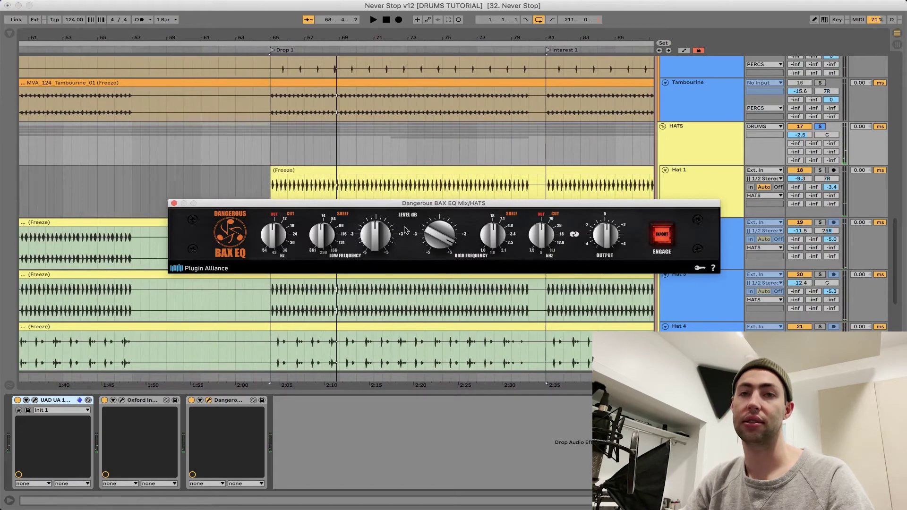
click(174, 203)
- Solo the Snare track in the Rhythm Snares group and play it from Drop 1
scroll(670, 165, up, 5)
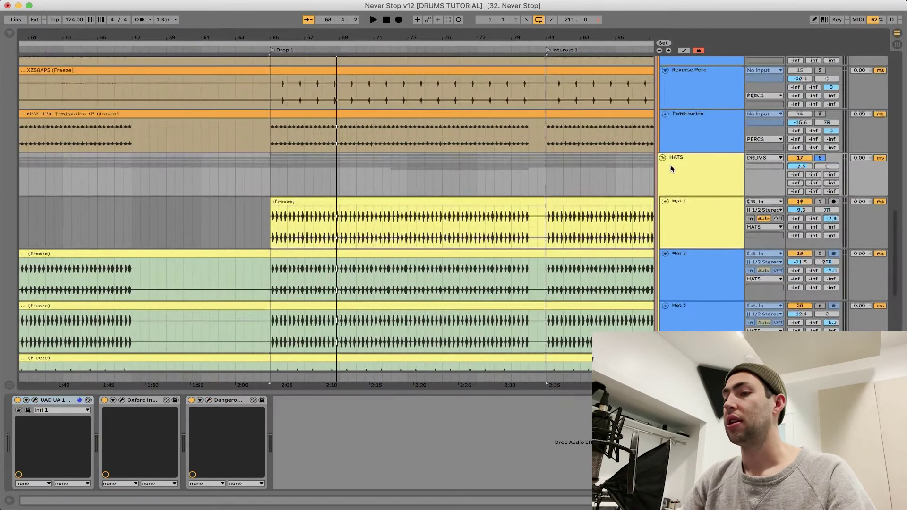
scroll(670, 166, up, 3)
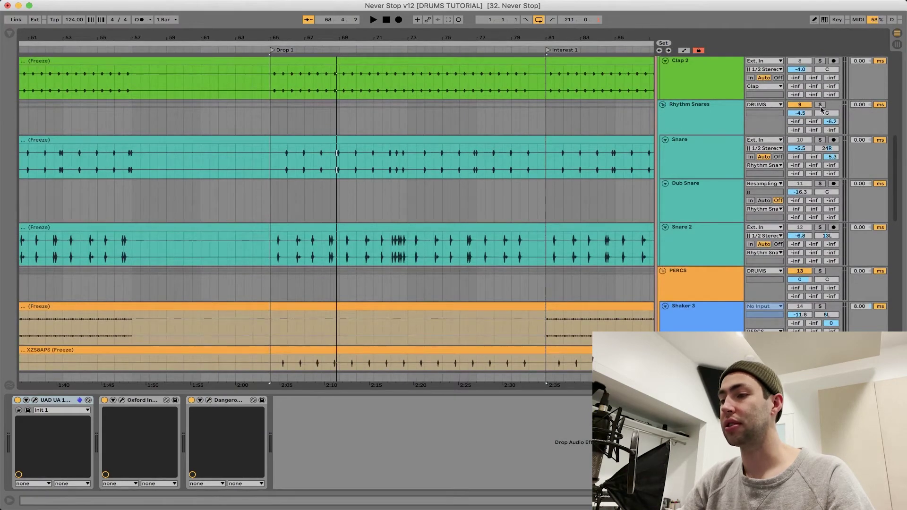
click(699, 171)
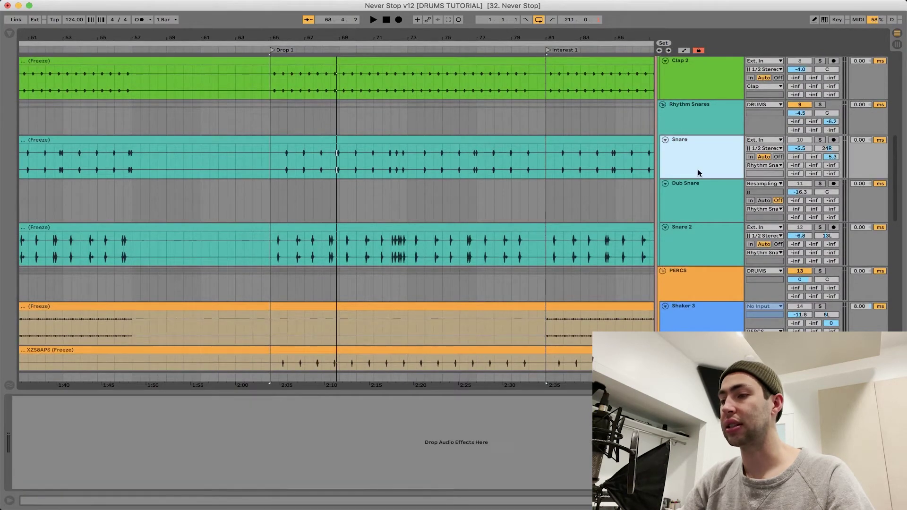
click(684, 242)
click(273, 165)
key(space)
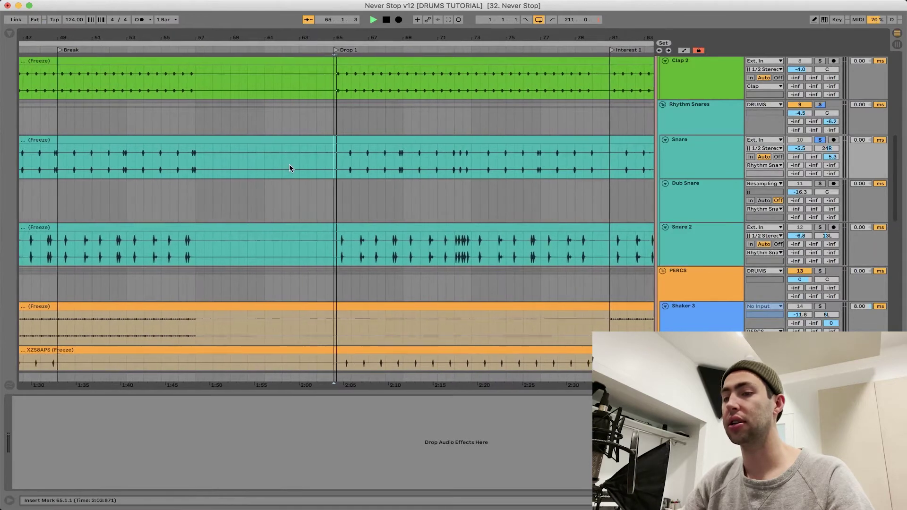
- Solo the Snare 2 track and audition its pattern from Drop 1
click(705, 255)
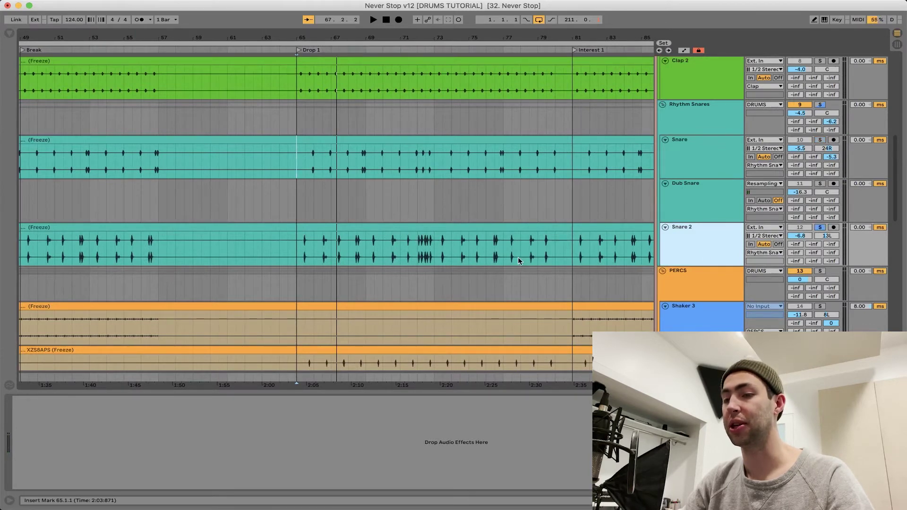
key(space)
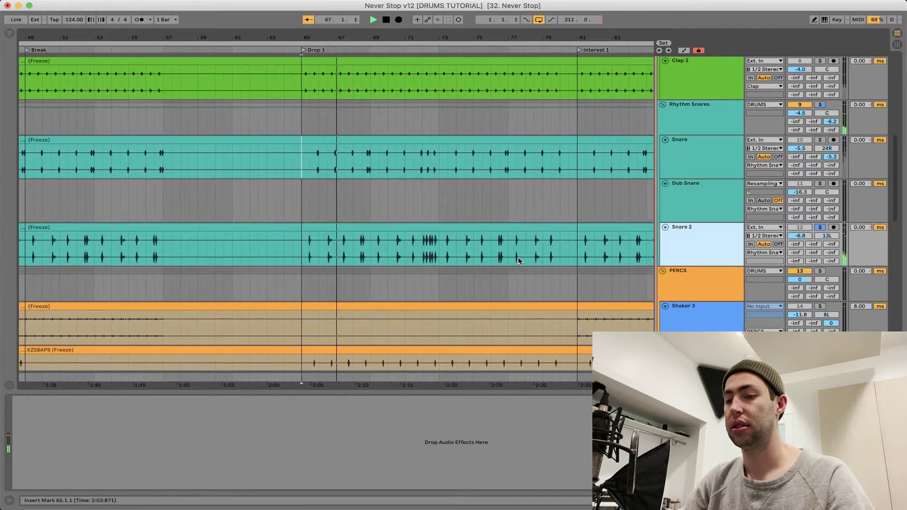
key(space)
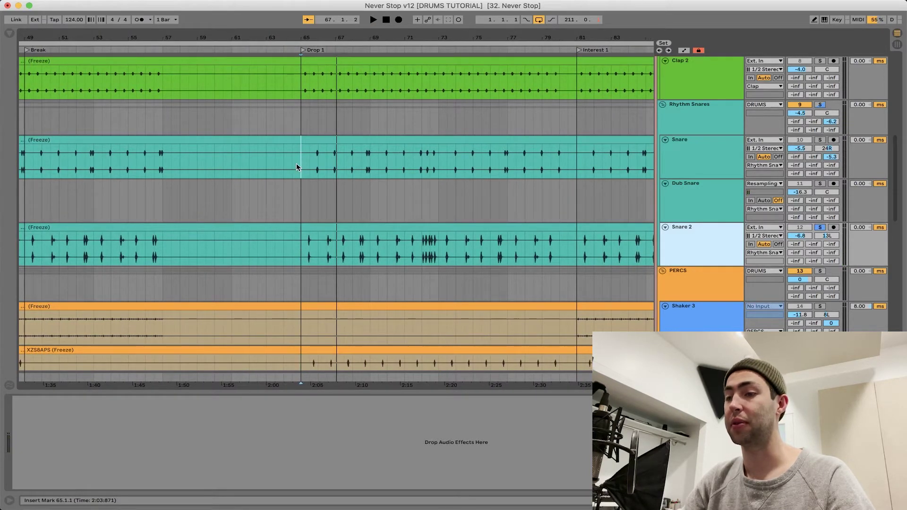
- Show the Rhythm Snares group's effect chain, then audition that group with the HATS and Clap groups soloed together from Drop 1
click(713, 124)
scroll(725, 212, down, 10)
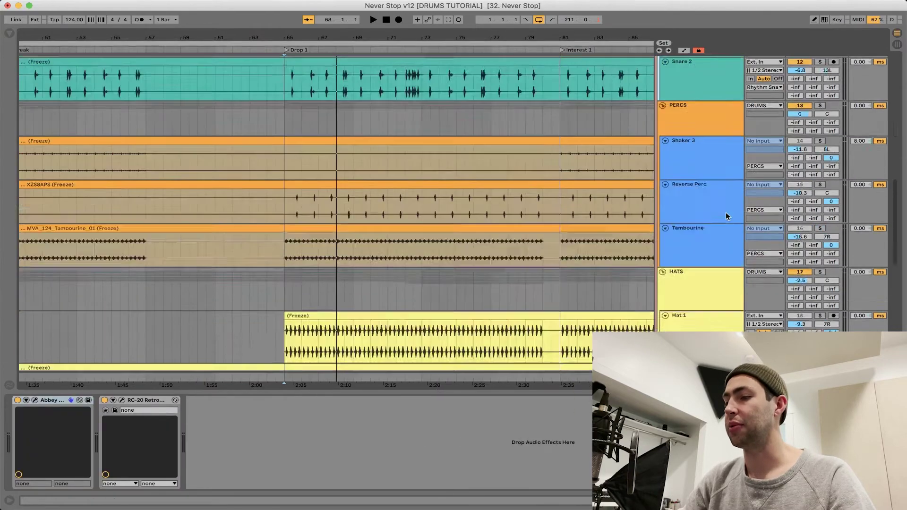
click(821, 145)
scroll(474, 202, up, 8)
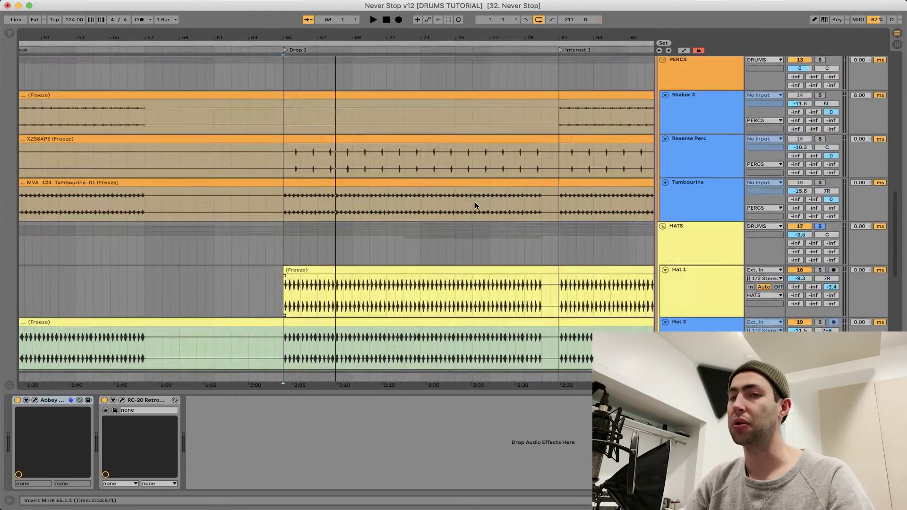
key(space)
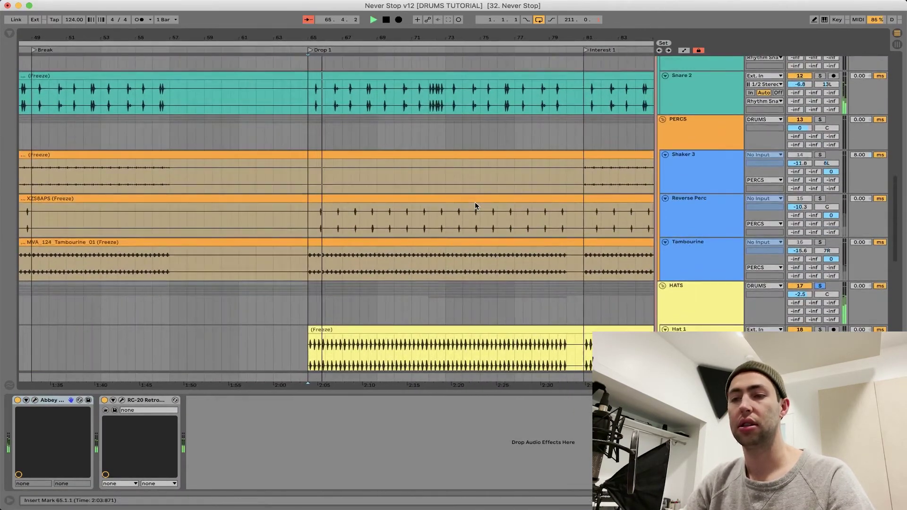
scroll(475, 202, up, 2)
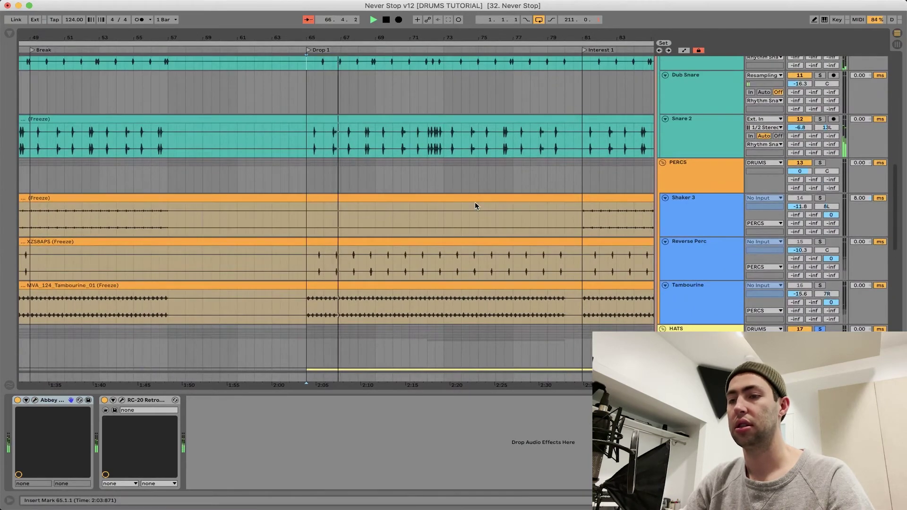
scroll(475, 206, up, 10)
click(819, 231)
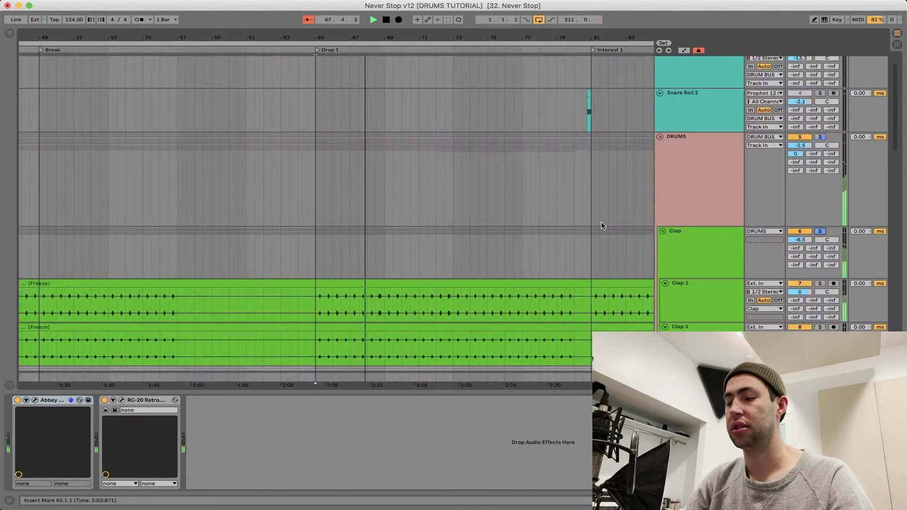
scroll(498, 222, down, 3)
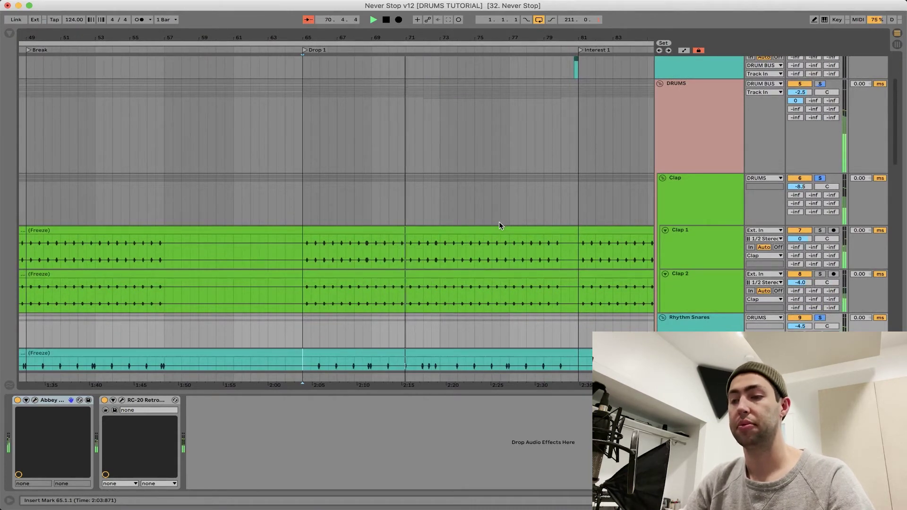
scroll(500, 223, down, 1)
scroll(498, 225, down, 5)
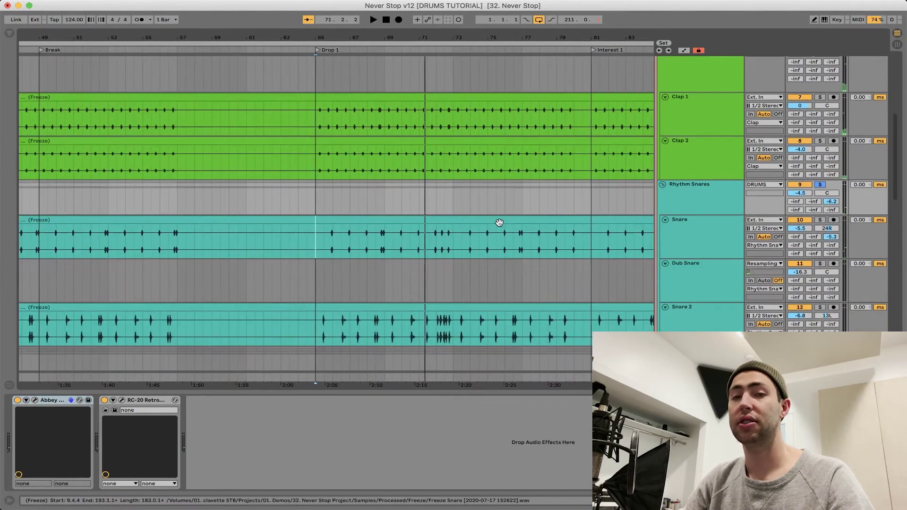
- Solo the Tambourine track in the PERCS group and play it from Drop 1 with its effect chain shown
scroll(498, 226, down, 6)
scroll(499, 222, down, 9)
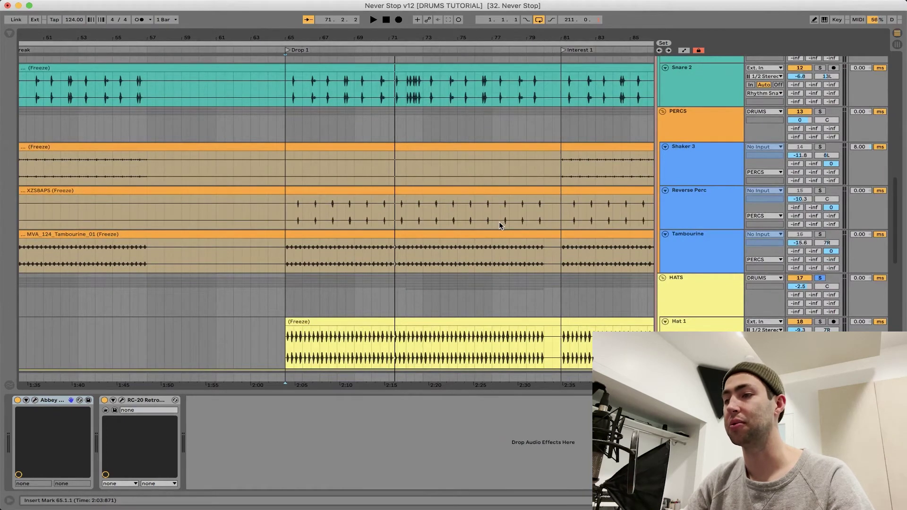
scroll(500, 225, down, 4)
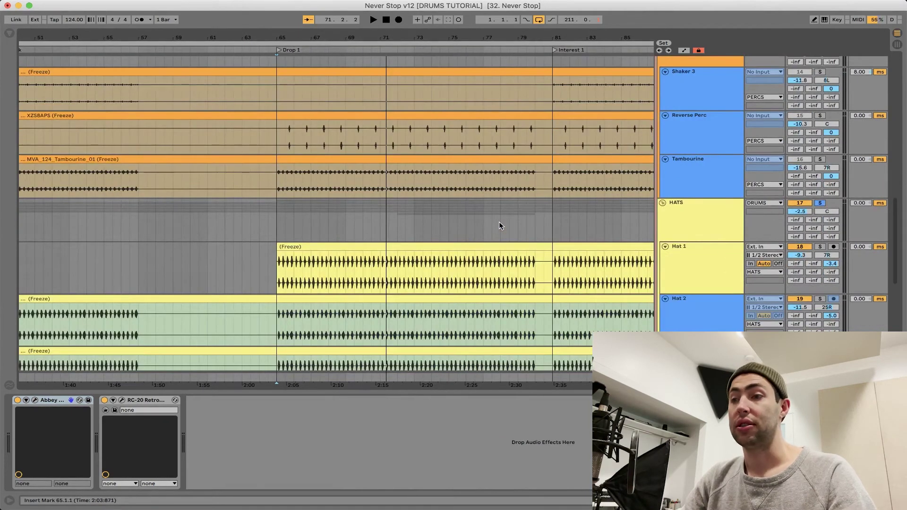
scroll(500, 226, up, 2)
click(700, 203)
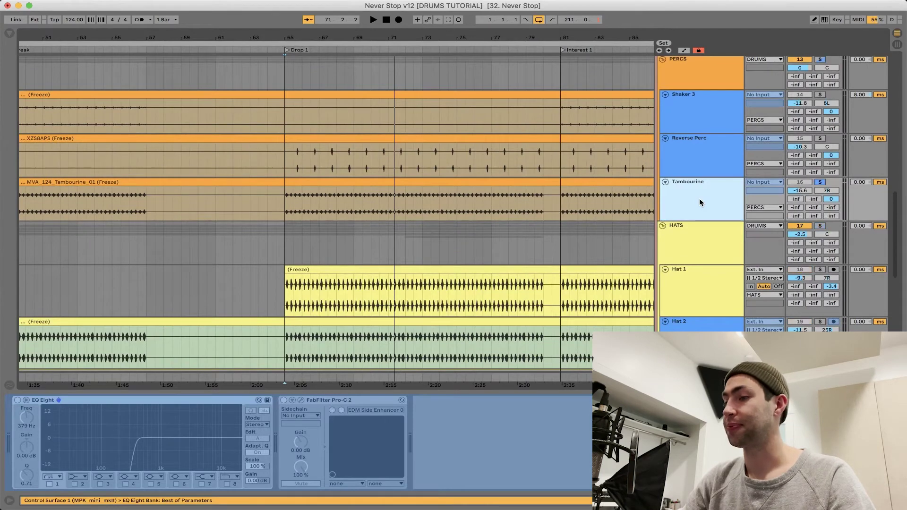
key(space)
scroll(699, 198, up, 3)
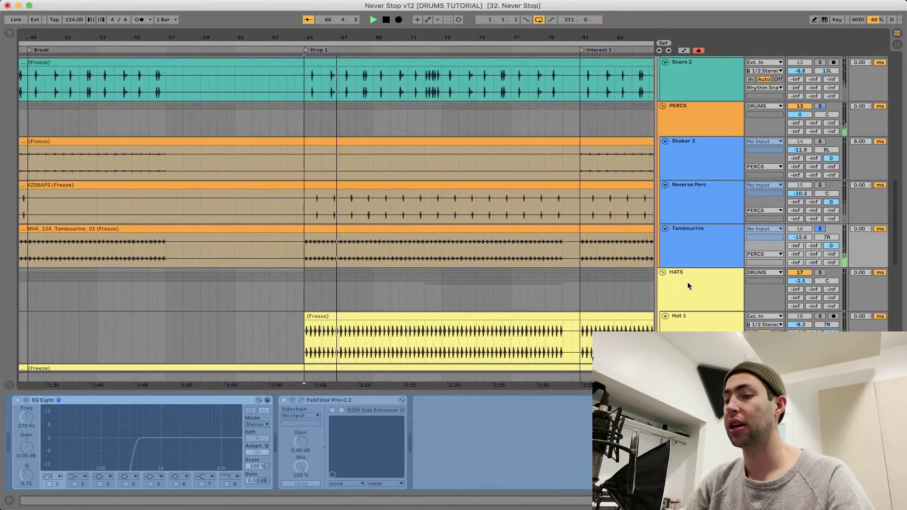
click(728, 244)
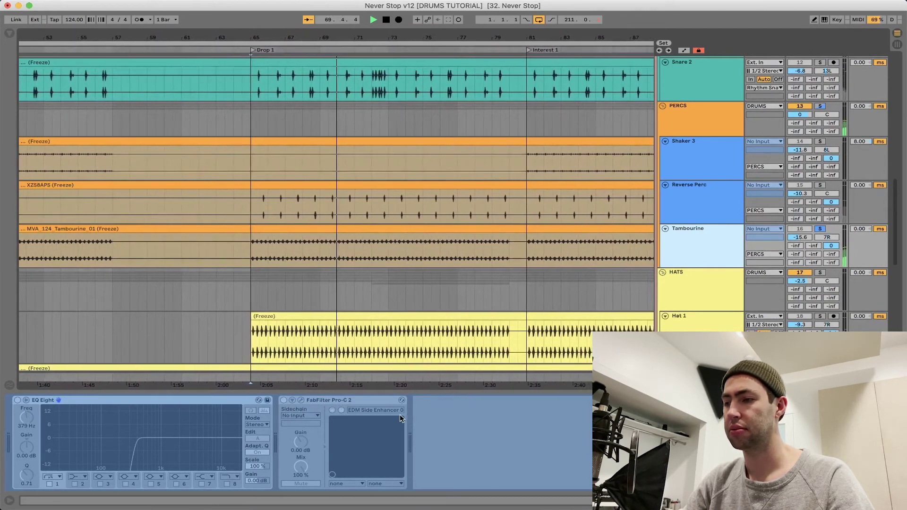
key(space)
- Unfreeze the Tambourine track and play it with its FabFilter Pro-C 2 plug-in window open
right_click(701, 245)
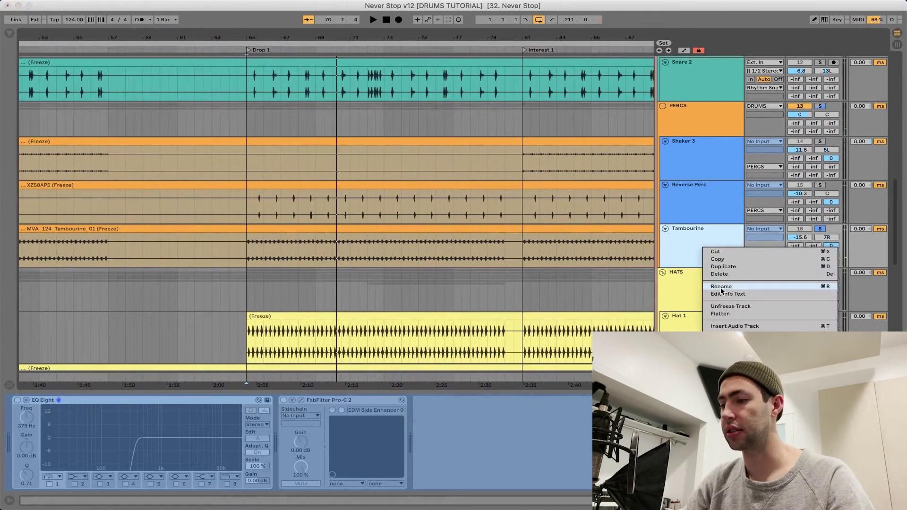
click(730, 307)
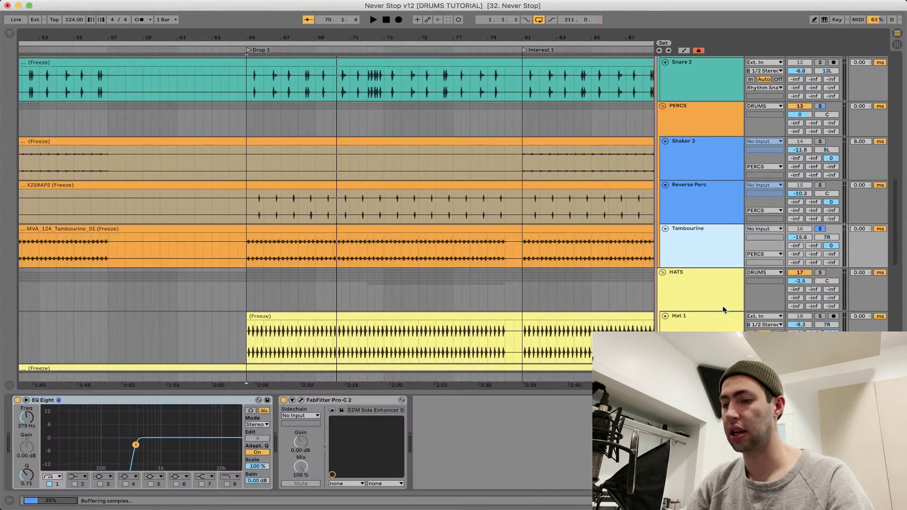
click(301, 400)
key(space)
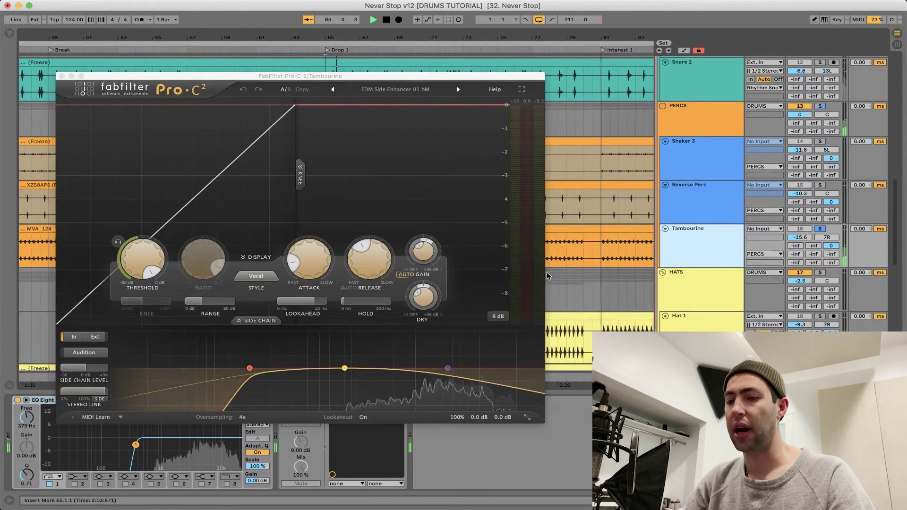
click(61, 76)
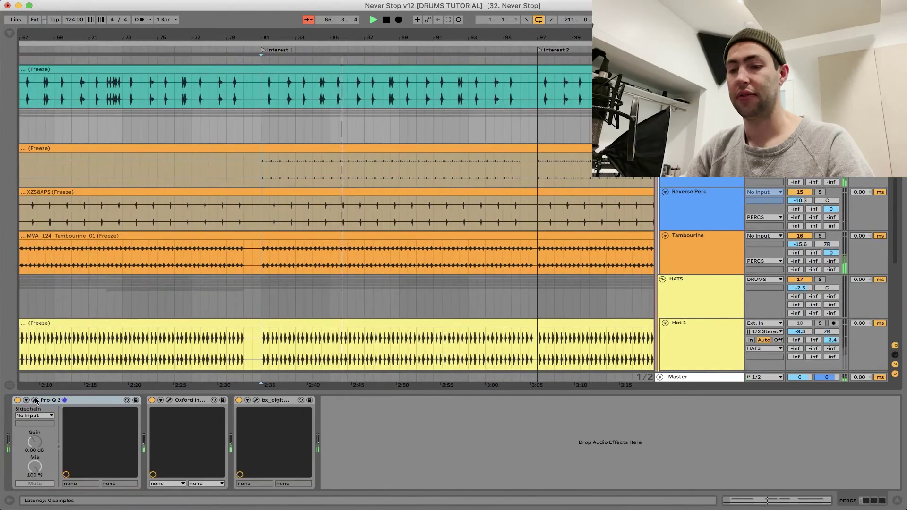
- Review the Pro-Q 3, Oxford Inflator and bx_digital V3 plug-ins on the PERCS group one after another
click(34, 401)
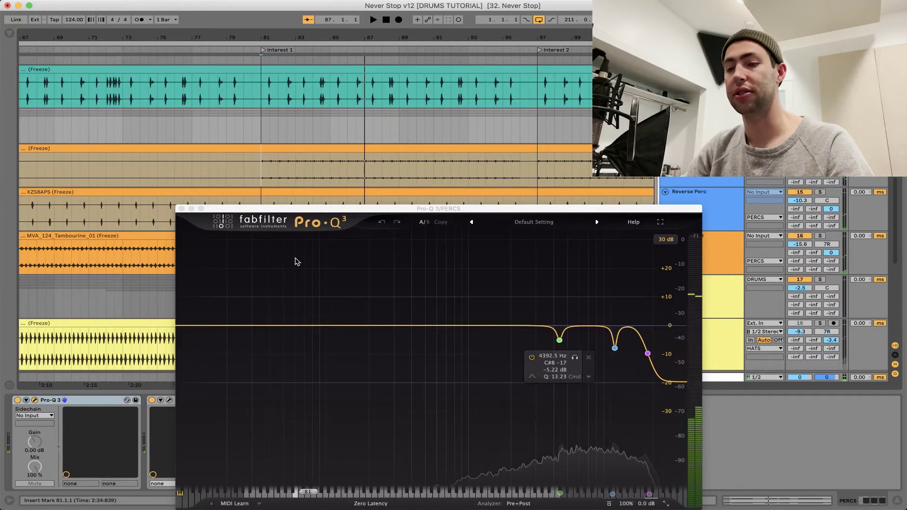
click(182, 208)
click(169, 400)
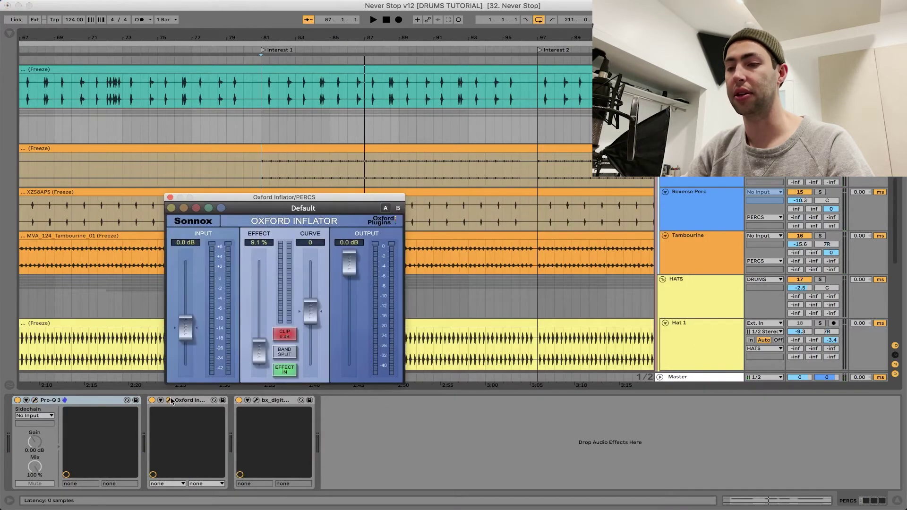
click(170, 198)
click(255, 400)
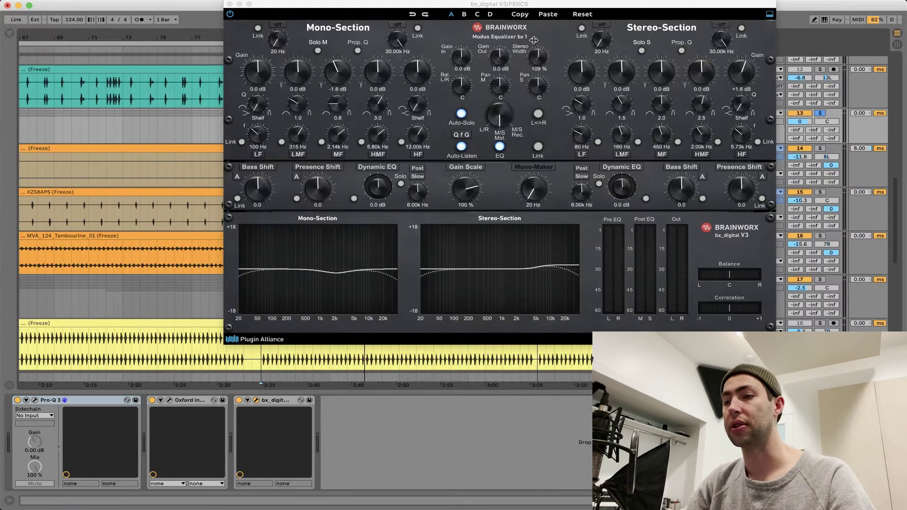
click(230, 5)
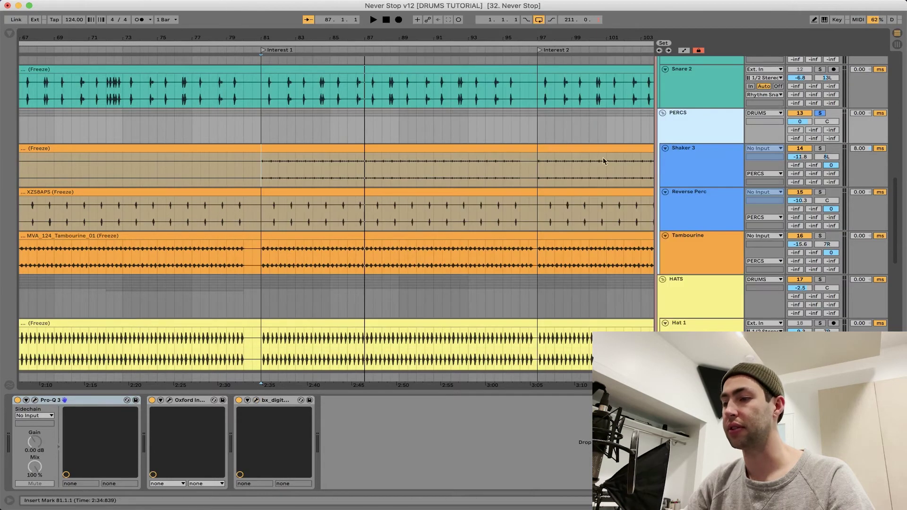
- Solo the Ride track and play its clip from bar 73
scroll(660, 215, down, 10)
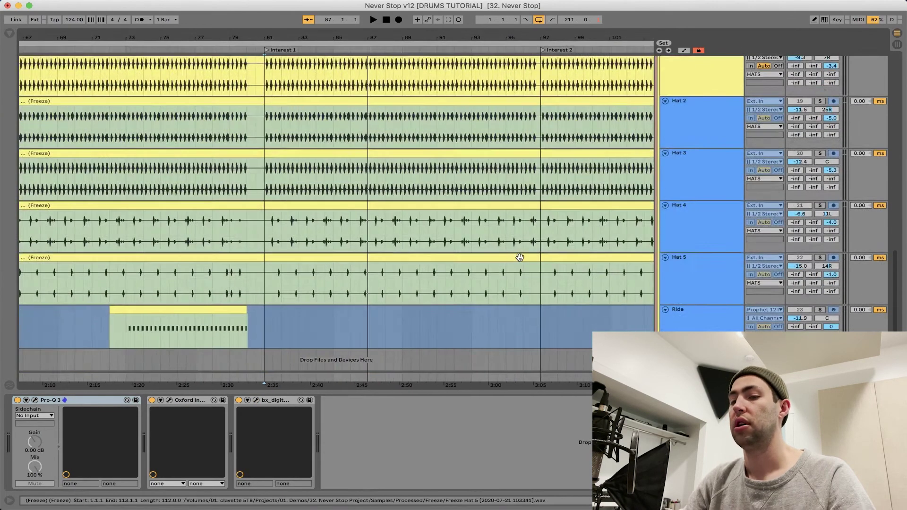
click(126, 330)
click(699, 325)
key(space)
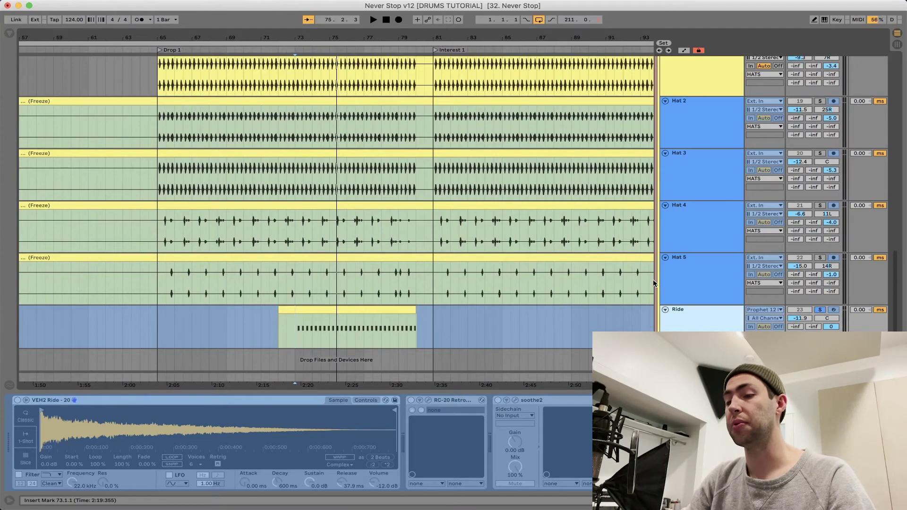
- Solo the HATS group and play all the hat layers together from bar 73
scroll(662, 227, up, 5)
click(687, 149)
key(space)
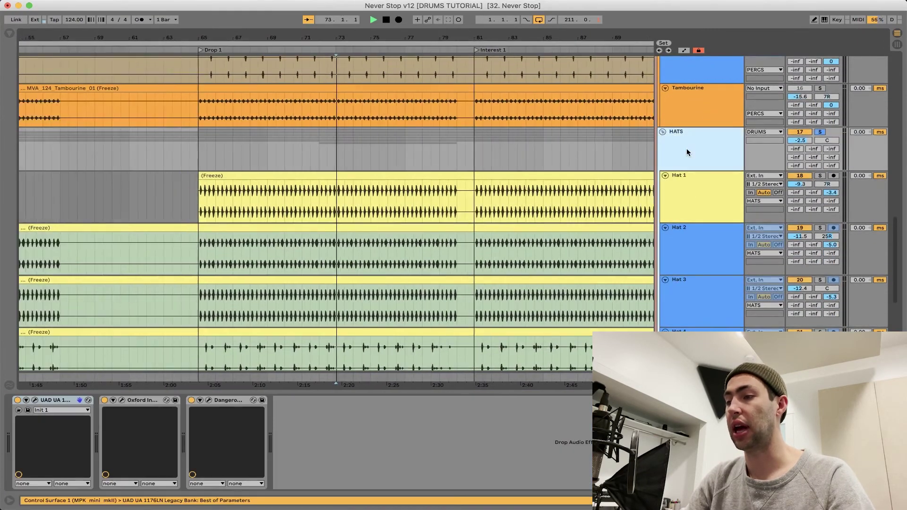
- Solo the whole DRUMS group and audition all its layers together from the start of Drop 1
scroll(472, 182, up, 10)
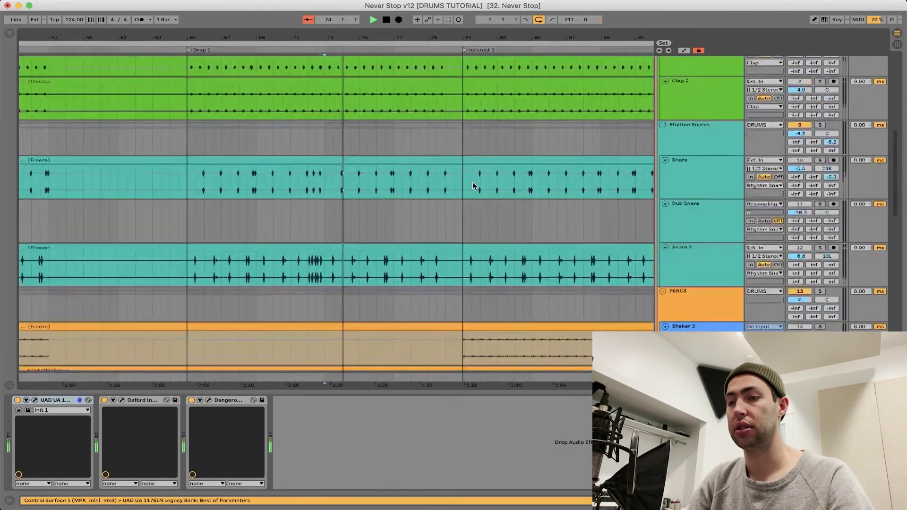
scroll(473, 182, up, 10)
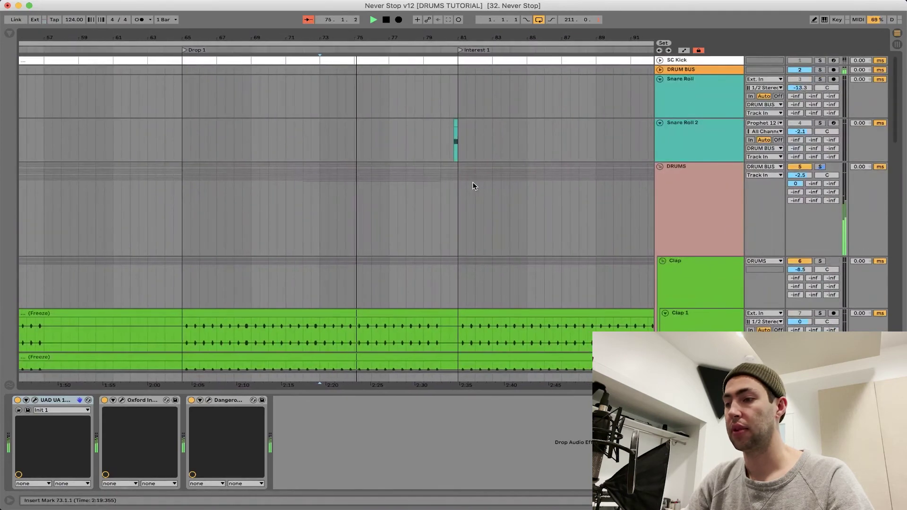
click(694, 226)
click(186, 222)
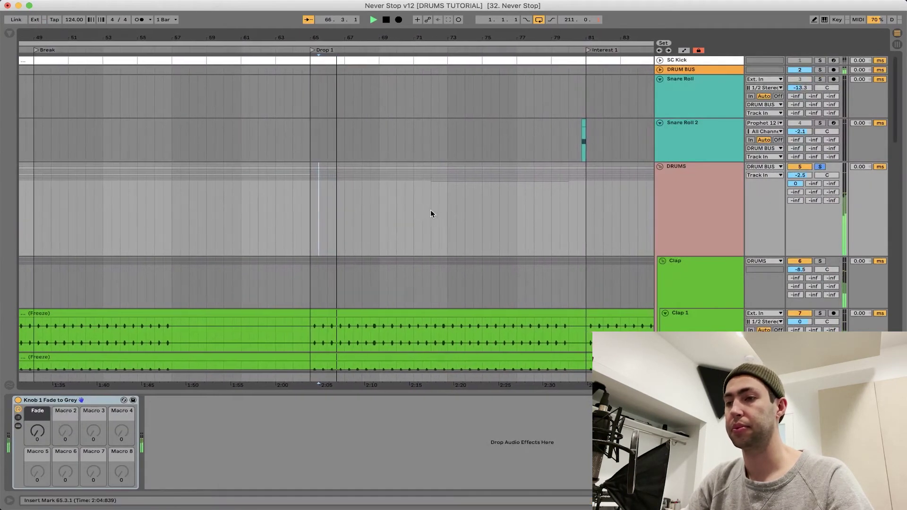
click(433, 48)
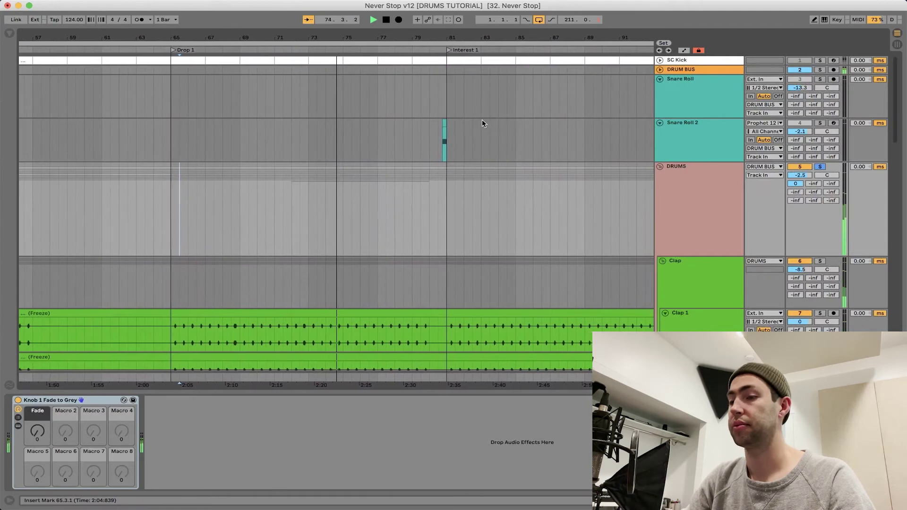
click(698, 204)
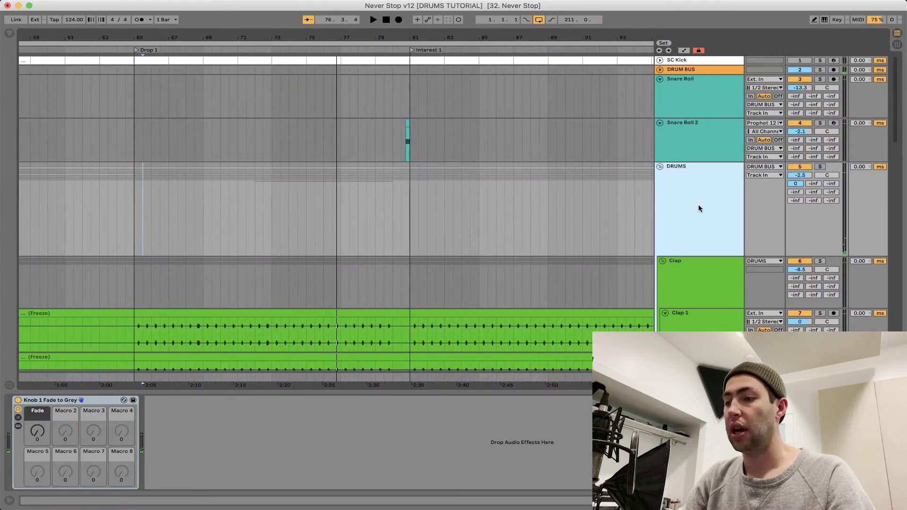
- Show the DRUM BUS effect chain and examine the settings of its NLS Channel plug-in
click(688, 71)
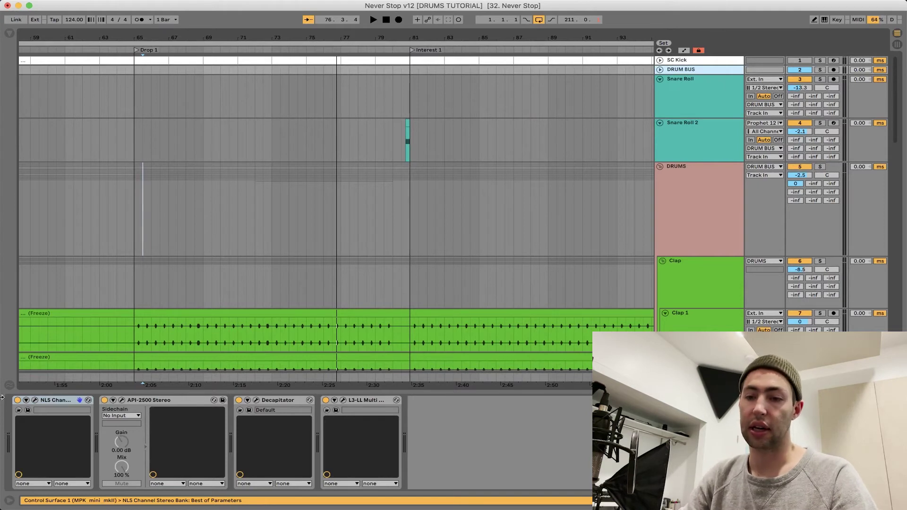
click(34, 401)
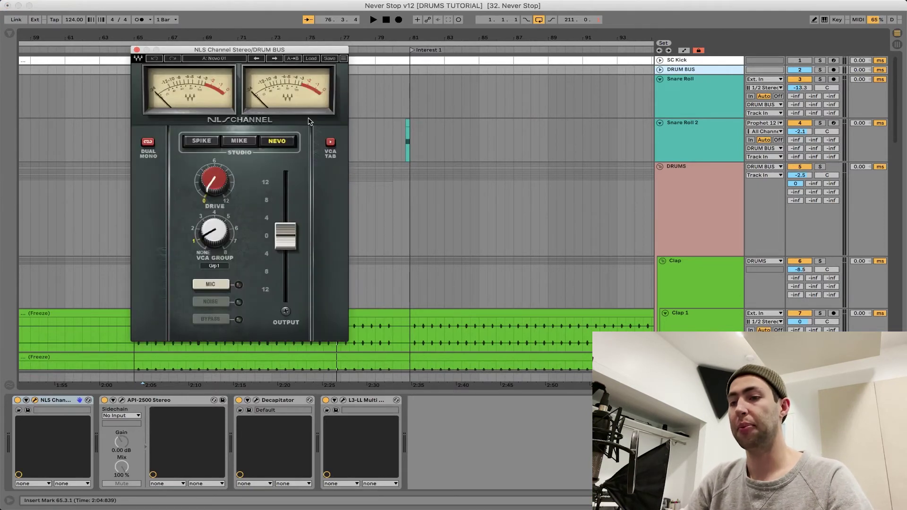
drag(216, 53, 241, 49)
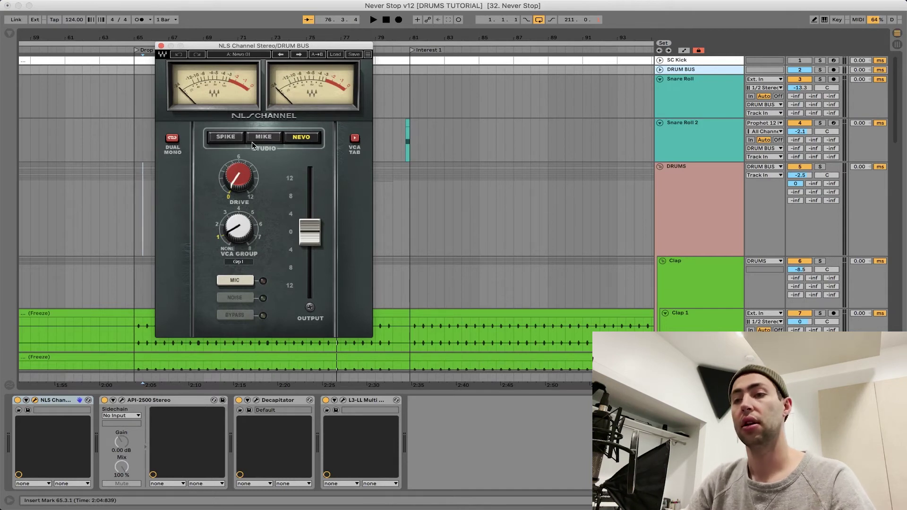
click(161, 46)
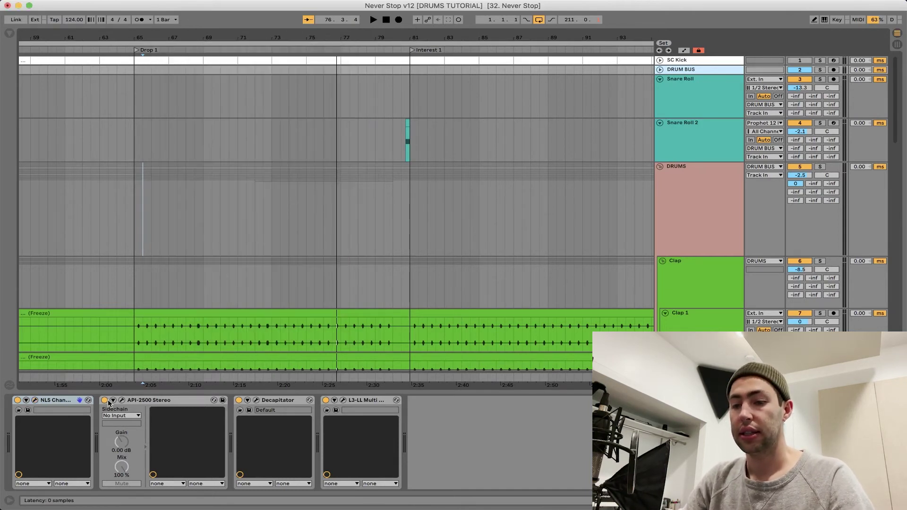
- Open the API-2500 compressor on the DRUM BUS and examine its Drum Smack preset settings
click(123, 400)
drag(393, 203, 414, 86)
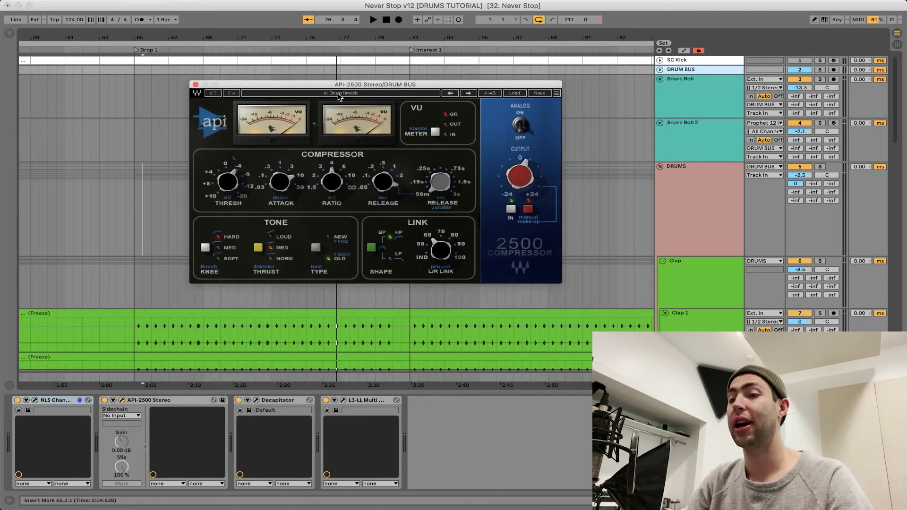
mouse_move(326, 88)
mouse_down()
mouse_move(340, 69)
mouse_move(312, 90)
mouse_up()
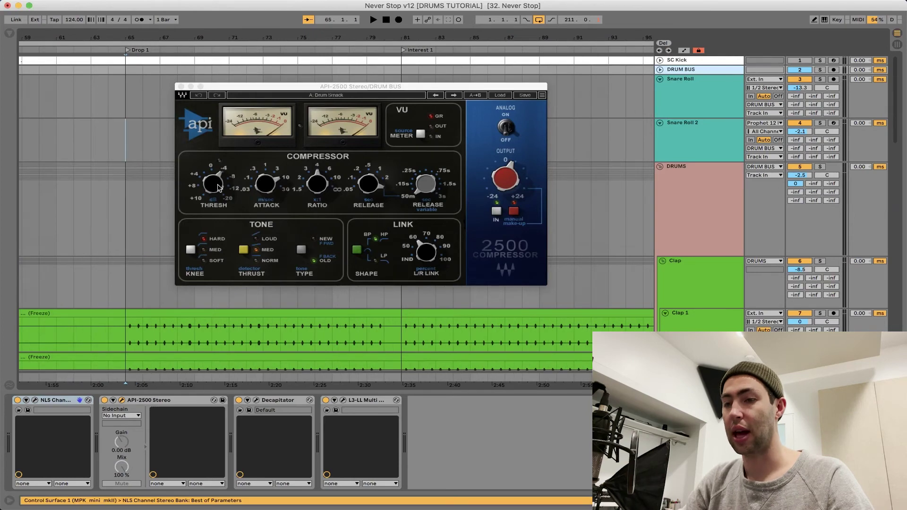
- Open the DRUM BUS Decapitator and compare the drums with it bypassed and active while playing from Drop 1
drag(383, 168, 309, 116)
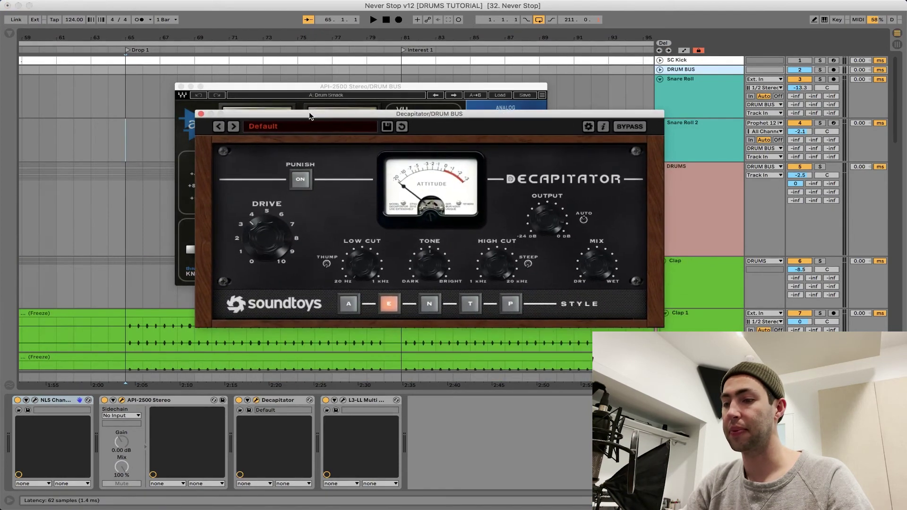
key(space)
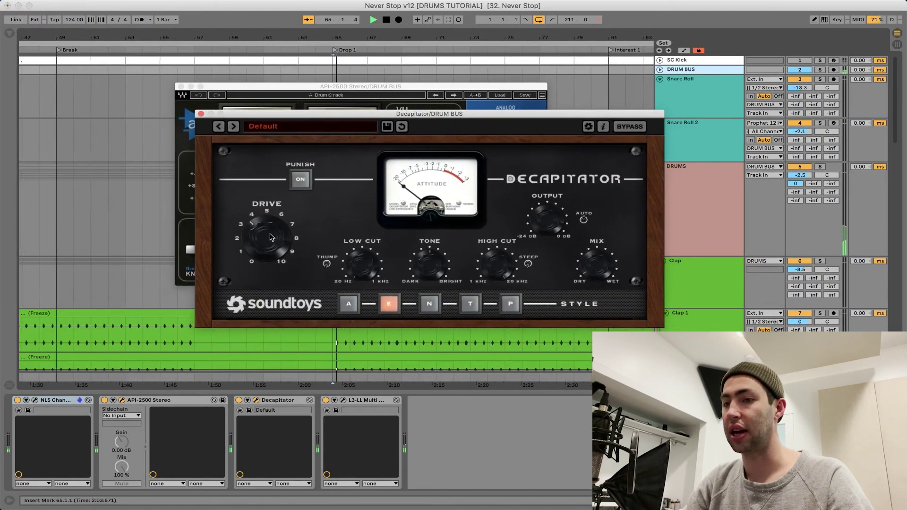
click(631, 127)
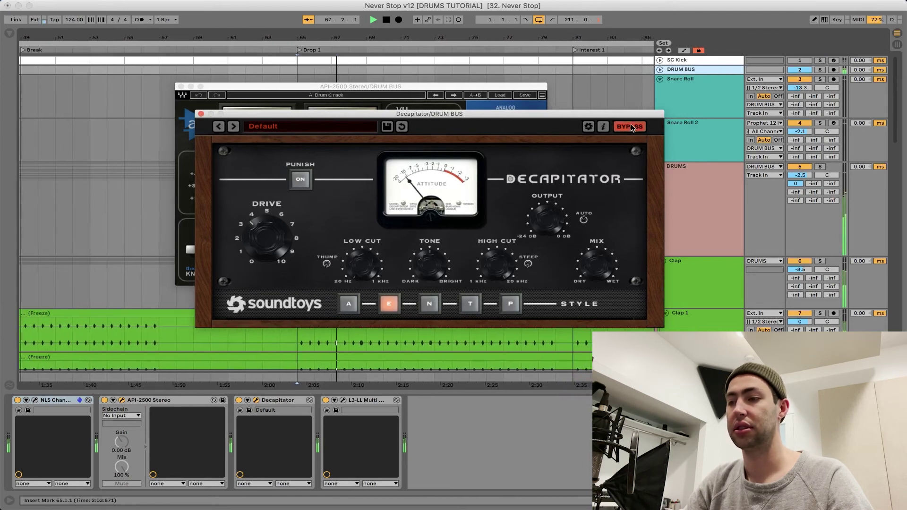
click(631, 125)
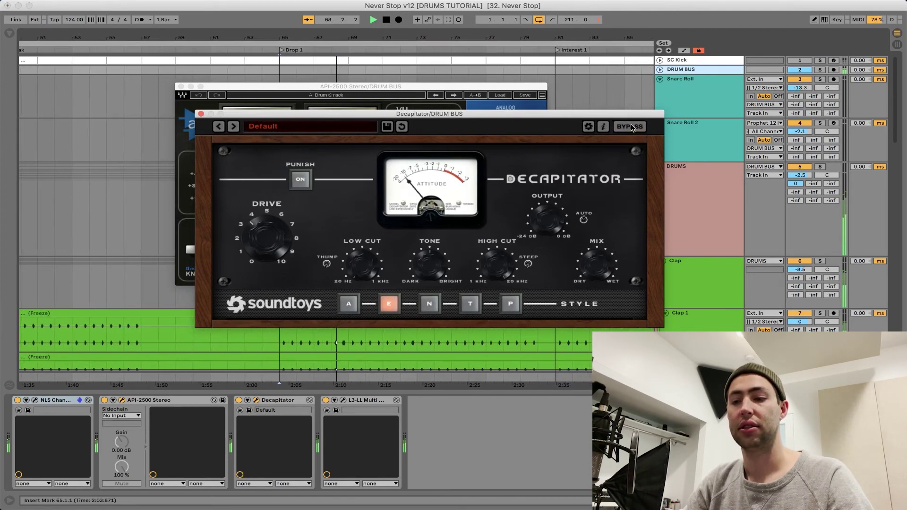
key(space)
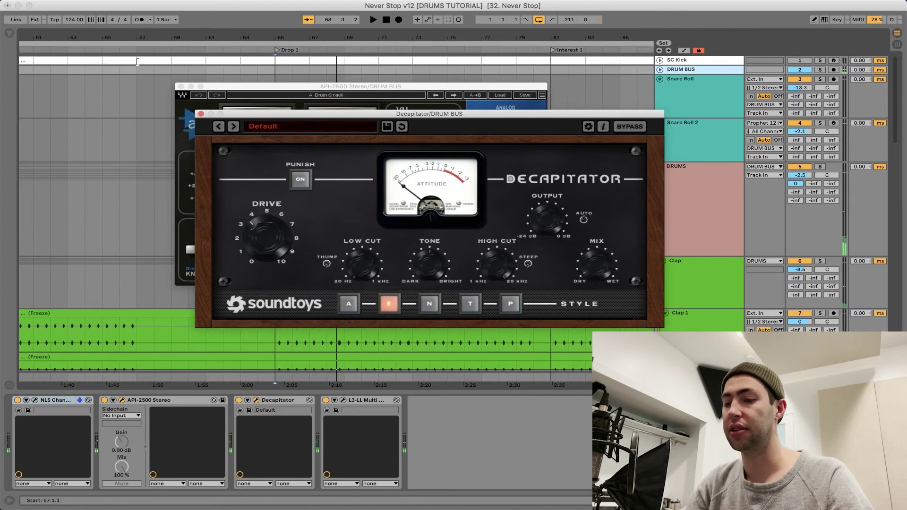
- Play Drop 1 with only the DRUM BUS L3-LL Multimaximizer window open to examine its limiting
click(344, 400)
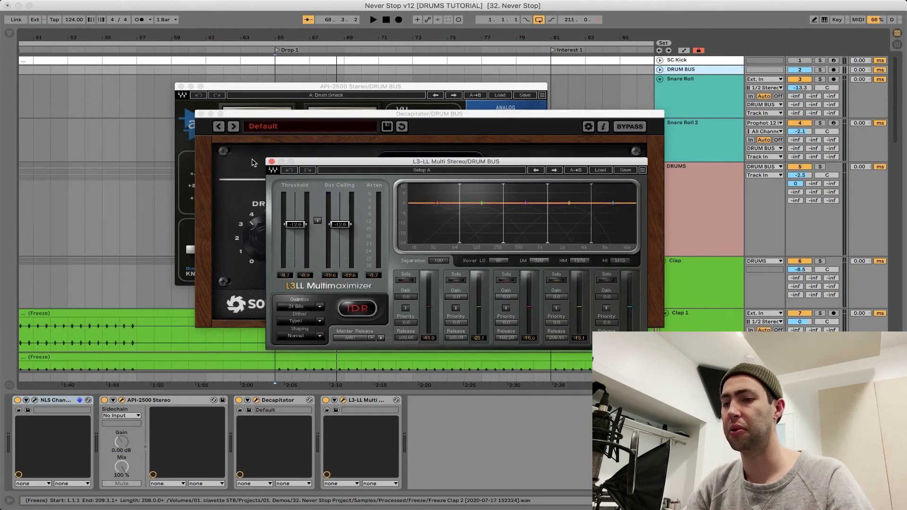
click(201, 114)
click(181, 86)
key(space)
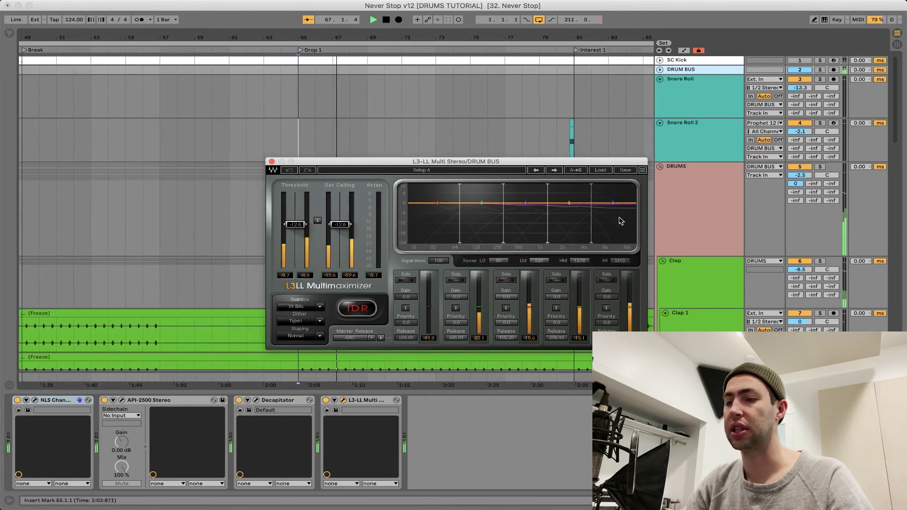
key(space)
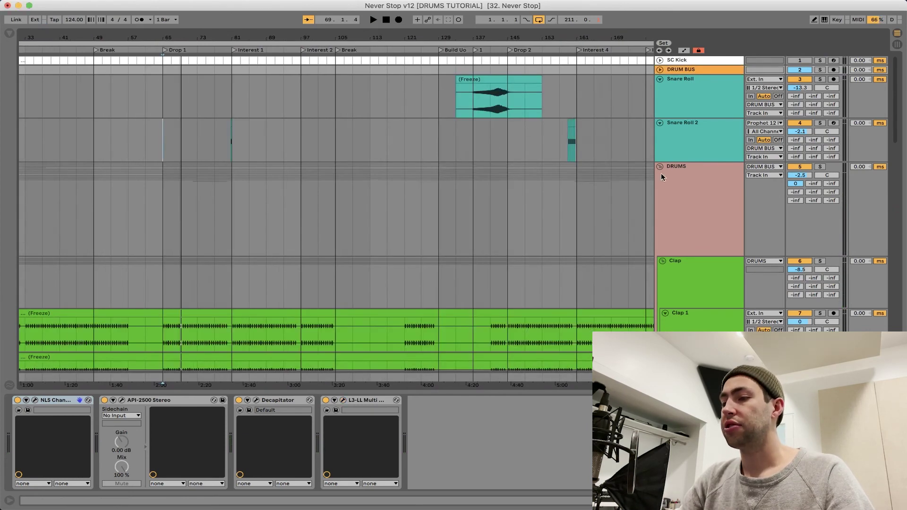
- Fold the DRUMS group and the two Snare Roll tracks in the arrangement
alt+click(659, 166)
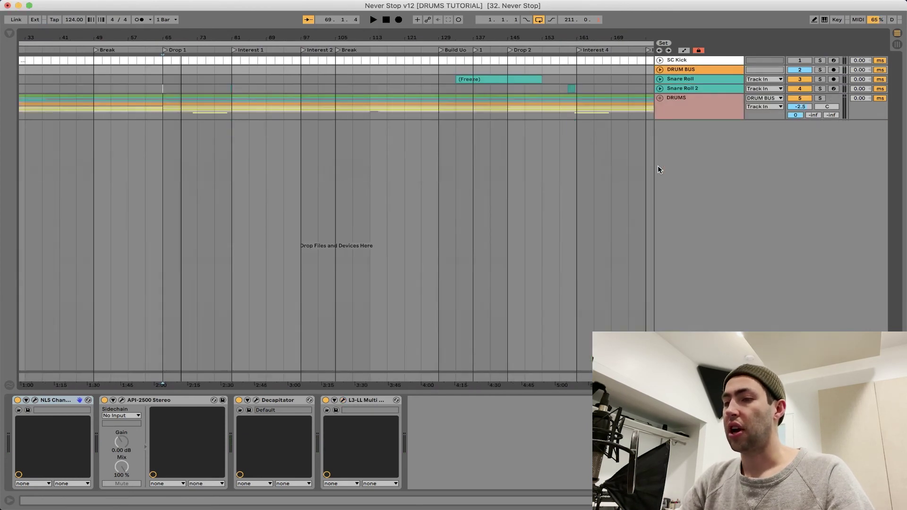